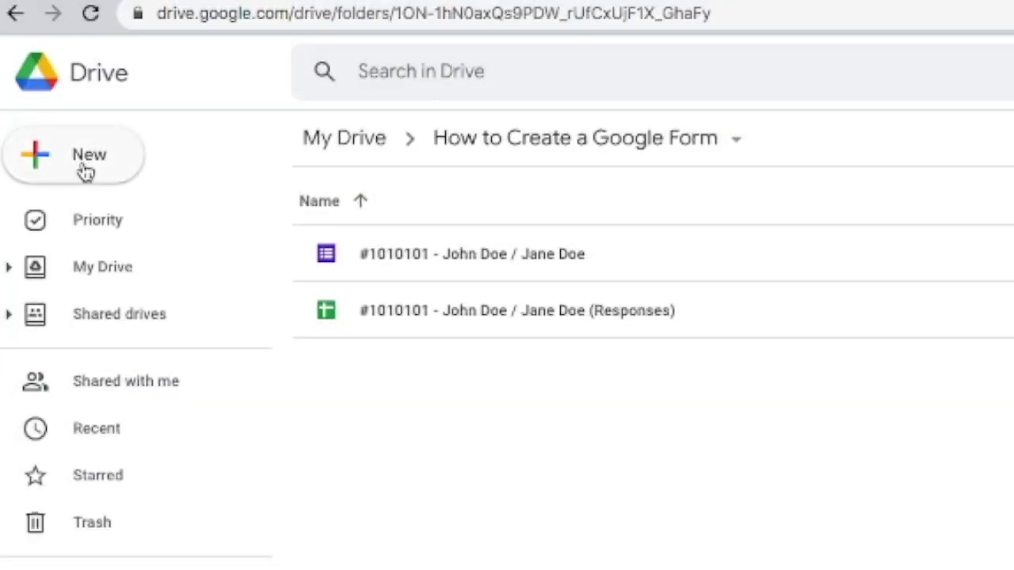
# - View the new-file options in the How to Create a Google Form folder, including Google Forms
pyautogui.click(79, 164)
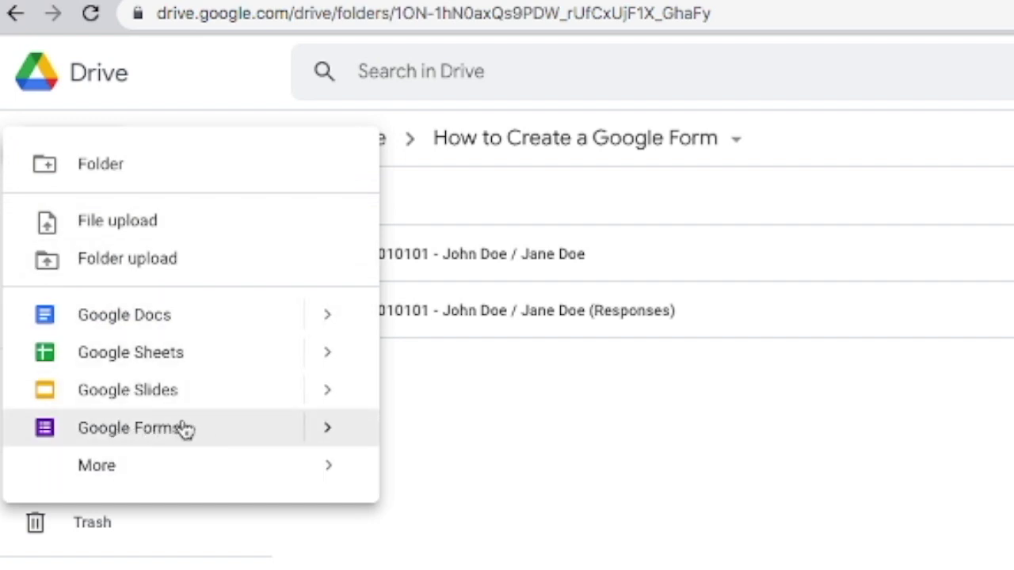
pyautogui.click(541, 468)
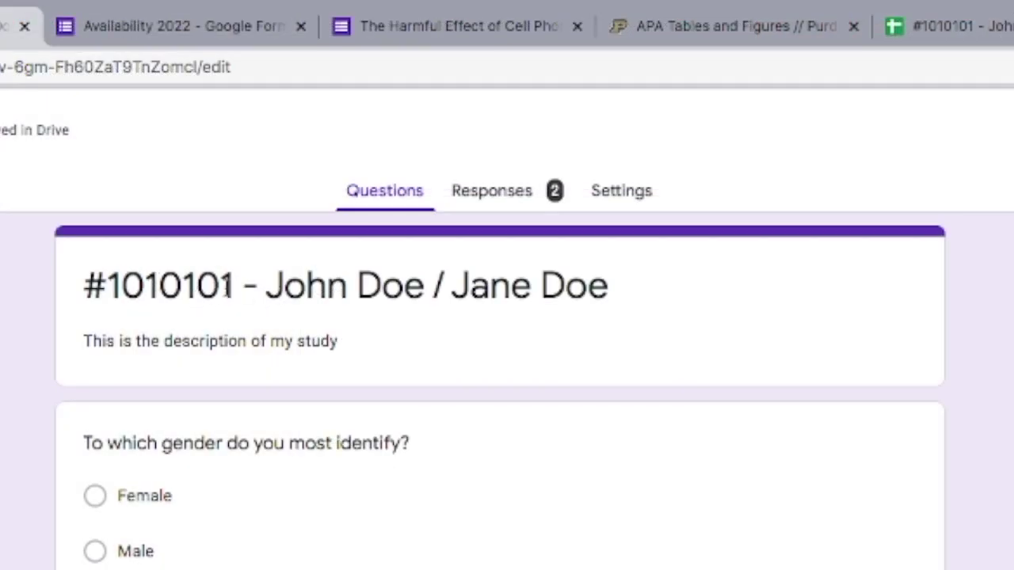
# - Examine the title and the study description at the head of the survey form
pyautogui.click(142, 277)
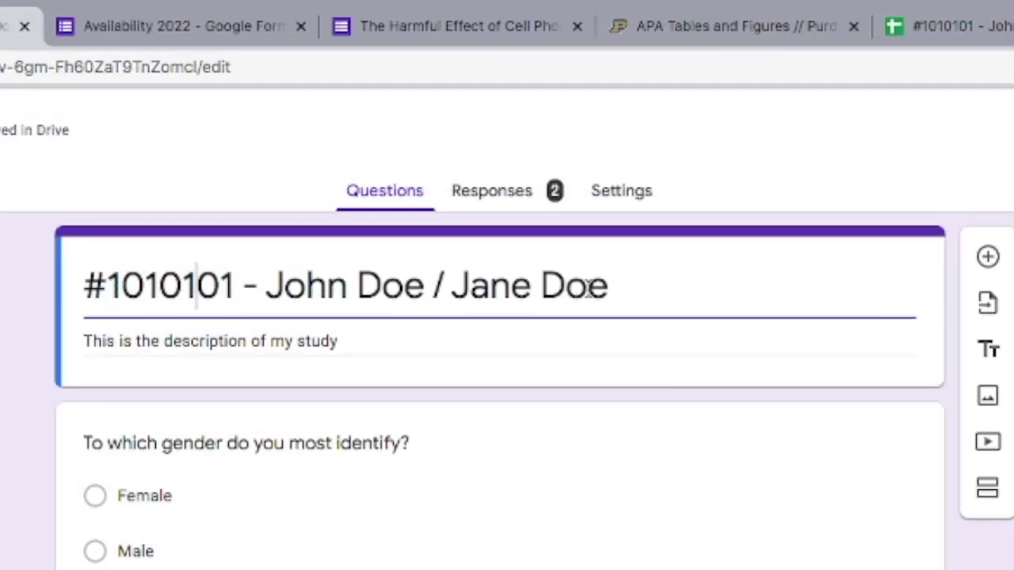
pyautogui.tripleClick(196, 348)
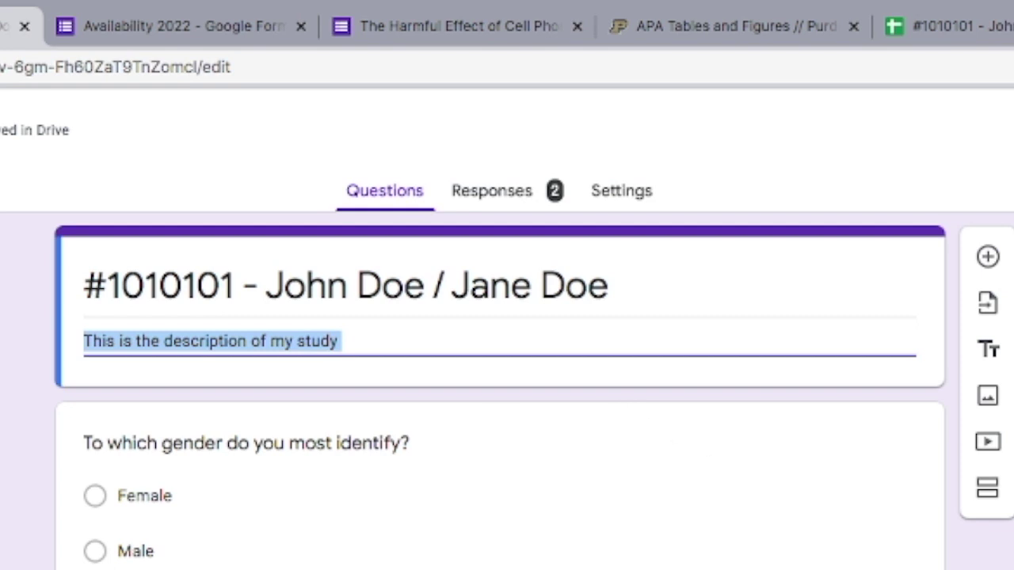
pyautogui.scroll(-2, 507, 388)
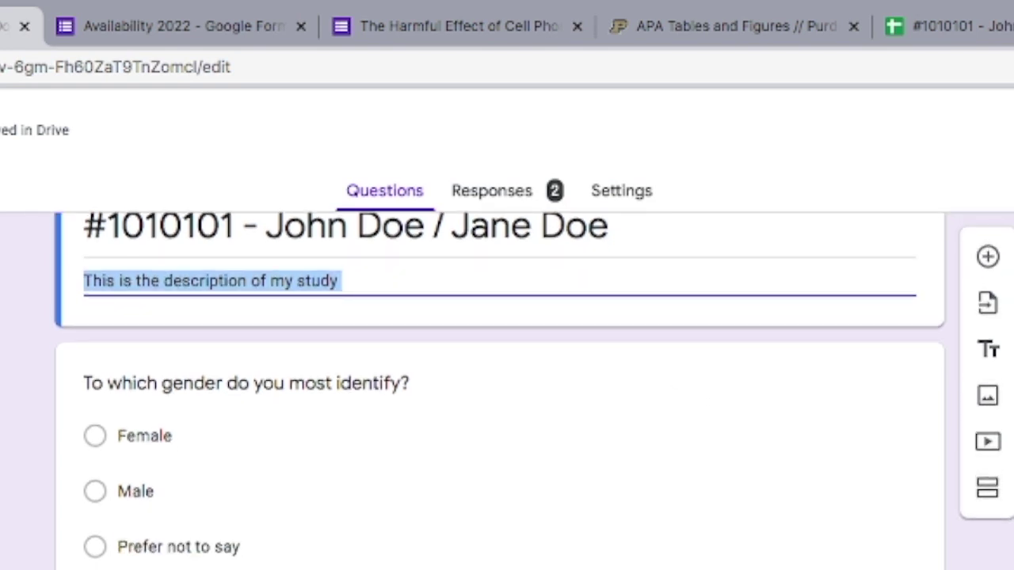
pyautogui.scroll(1, 506, 388)
pyautogui.scroll(-2, 507, 388)
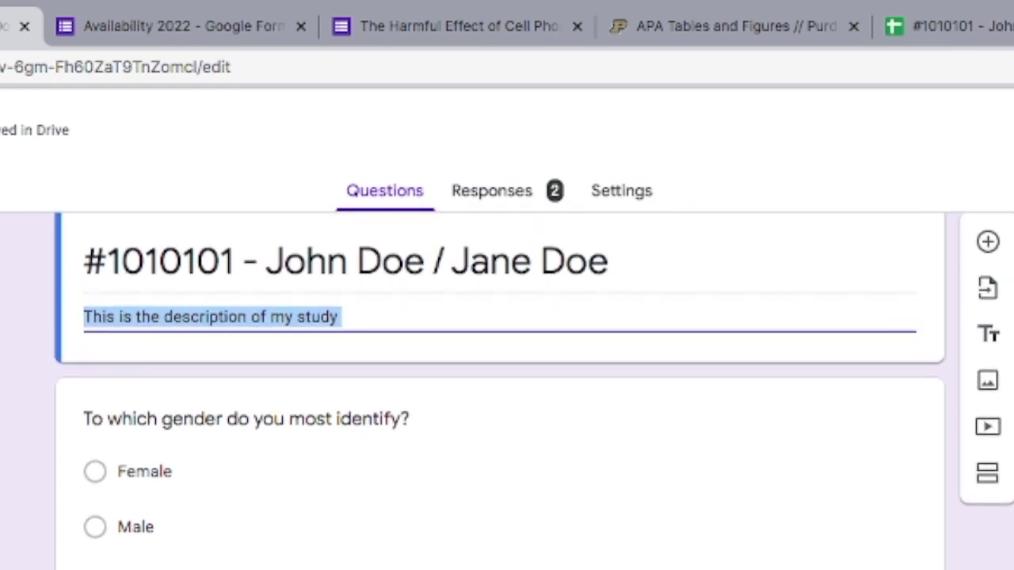
pyautogui.scroll(-2, 506, 388)
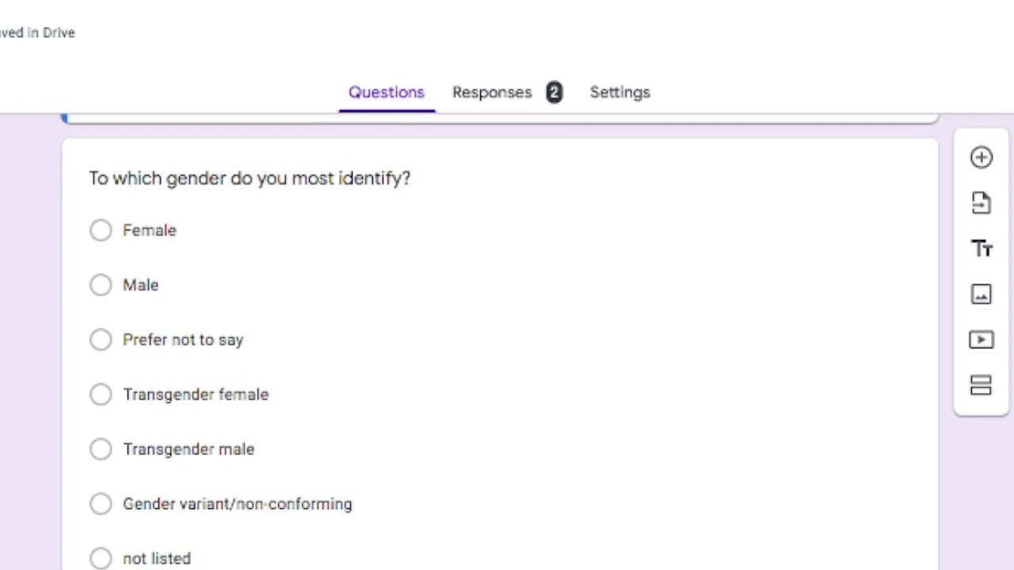
# - Look through the gender, school or university name, and year in school questions of the form
pyautogui.scroll(-1, 499, 340)
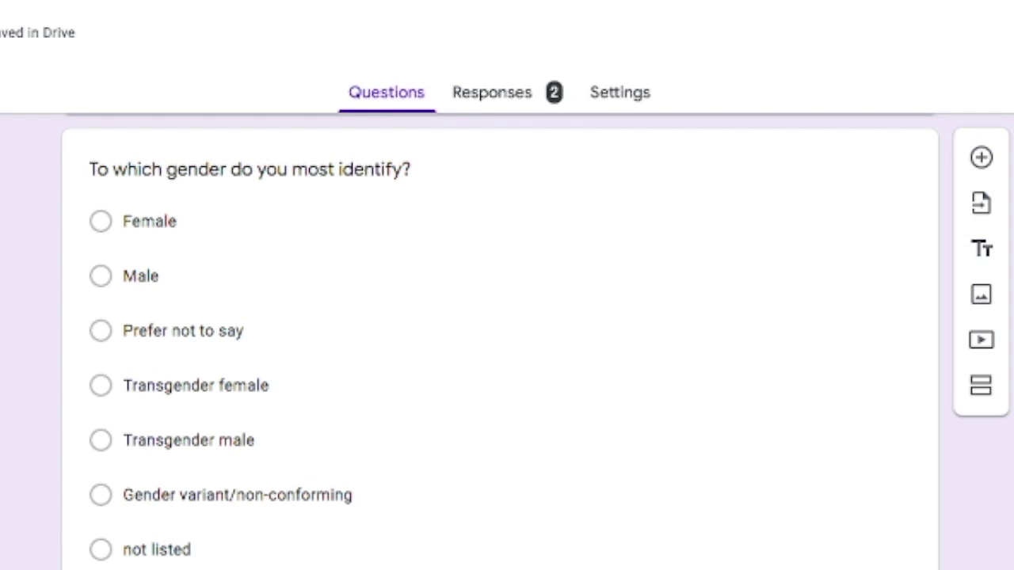
pyautogui.scroll(-1, 499, 340)
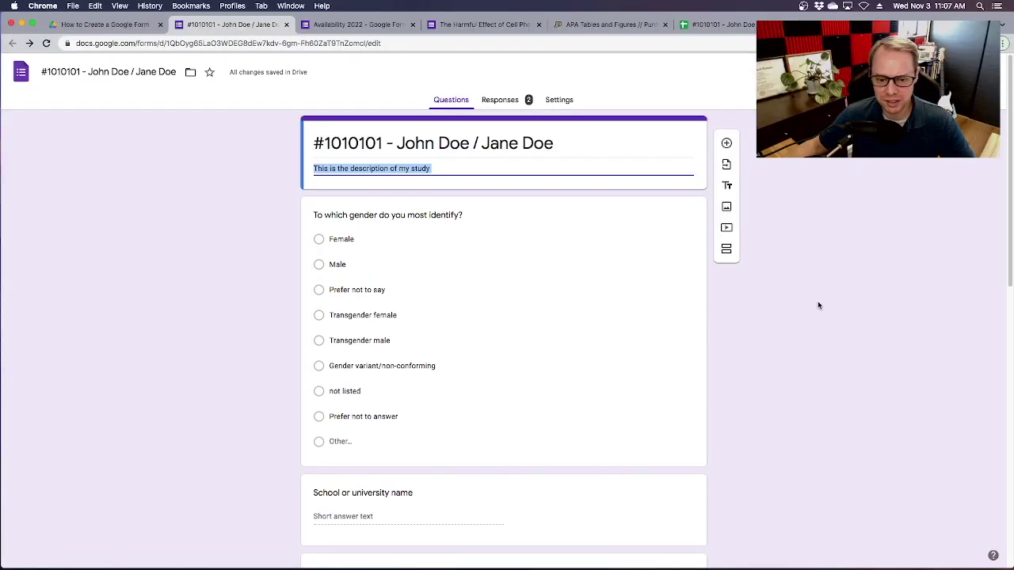
pyautogui.scroll(-4, 885, 304)
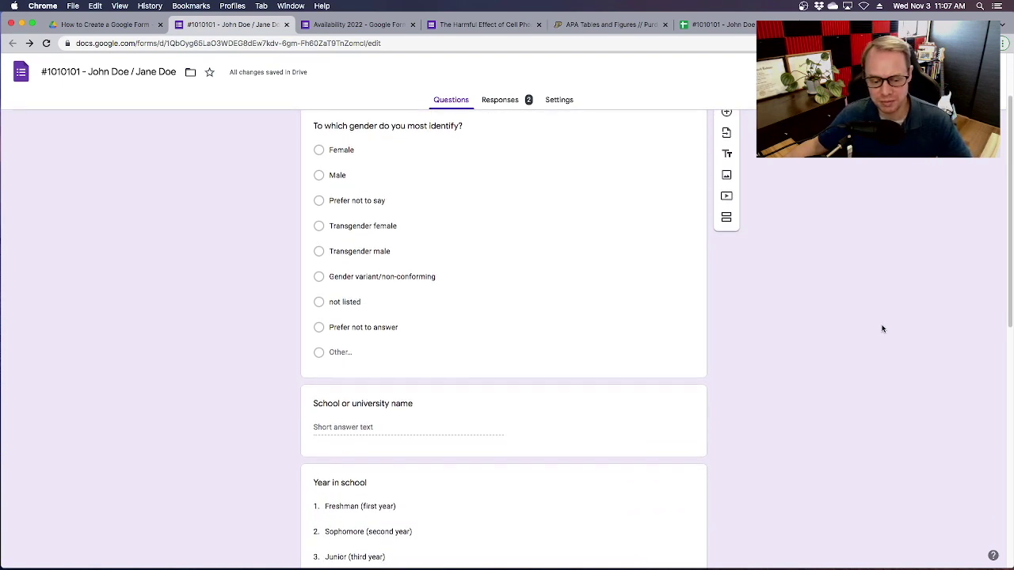
pyautogui.scroll(-3, 884, 327)
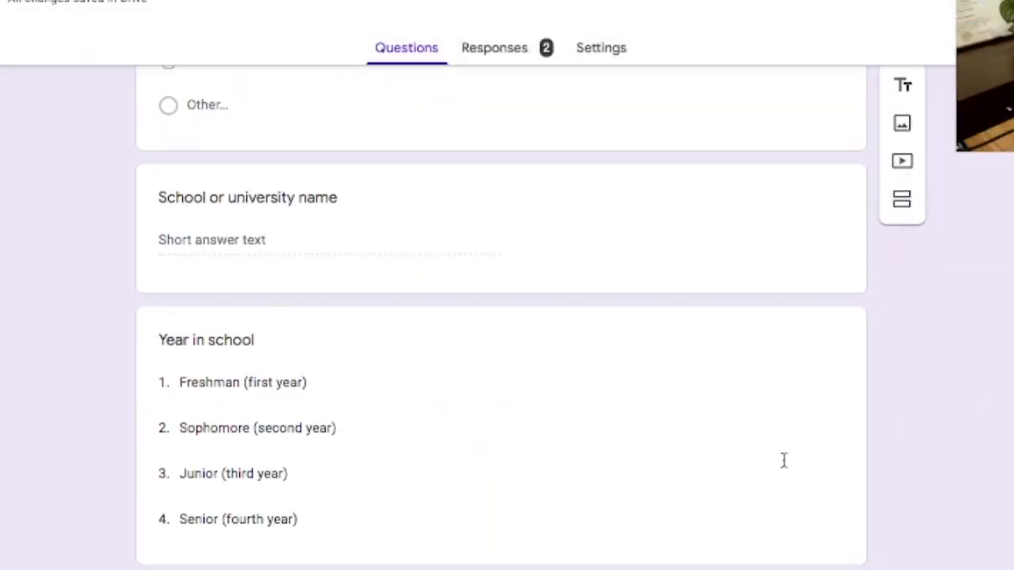
pyautogui.scroll(-2, 740, 348)
pyautogui.scroll(-3, 840, 471)
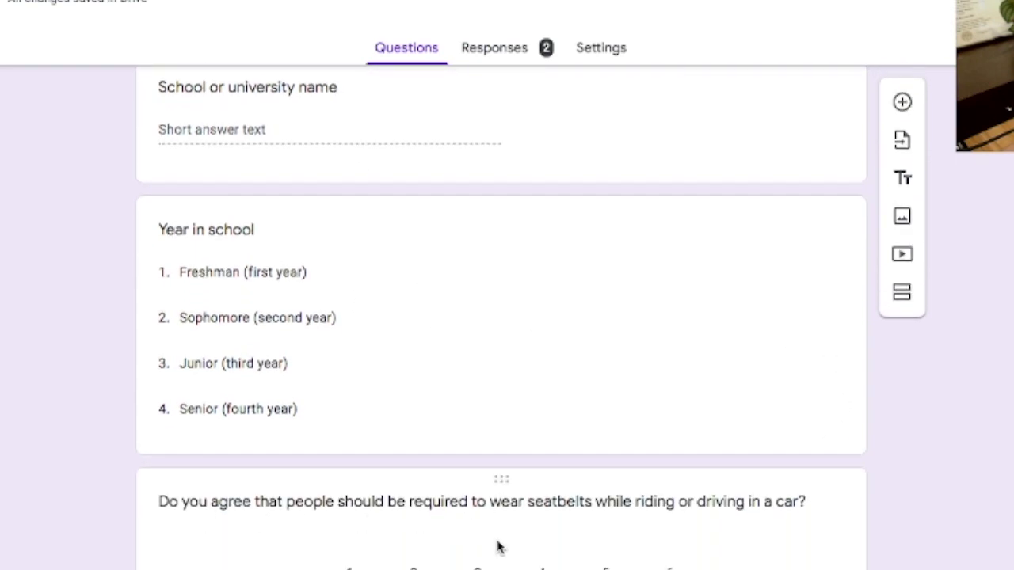
pyautogui.scroll(10, 555, 515)
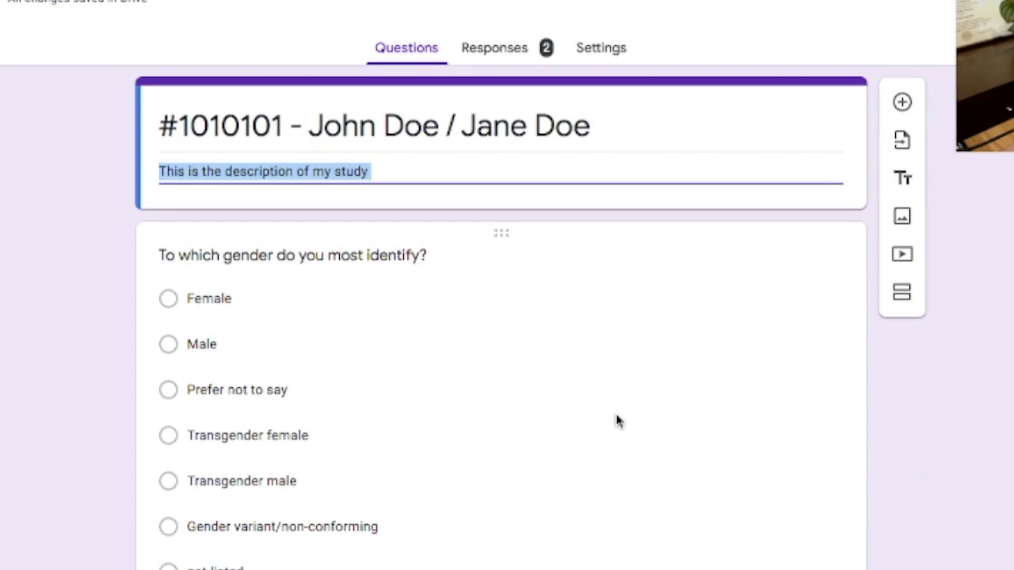
# - Add a blank question after the gender question to view the available question types, and delete it again
pyautogui.click(558, 392)
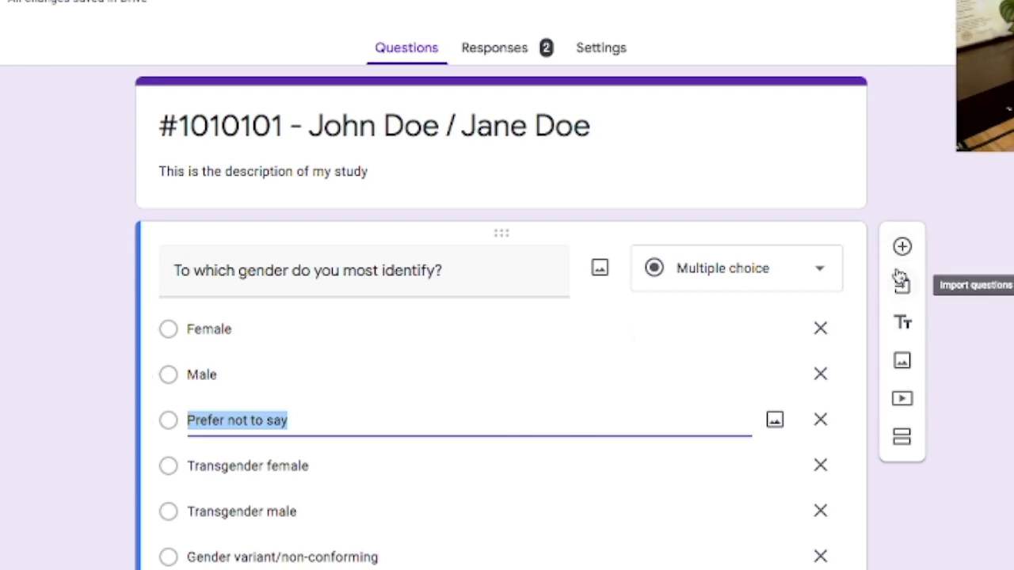
pyautogui.click(874, 321)
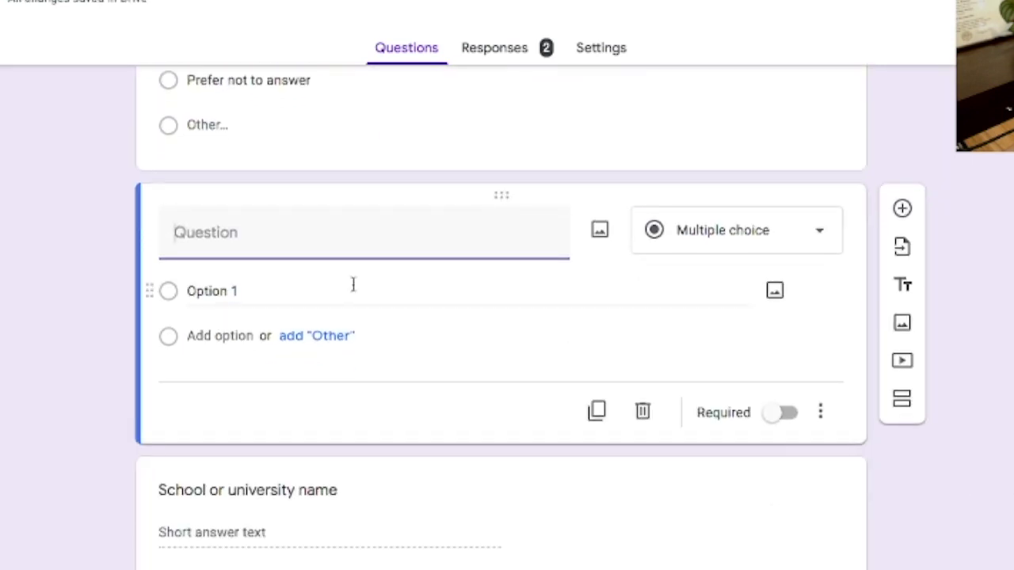
pyautogui.click(824, 236)
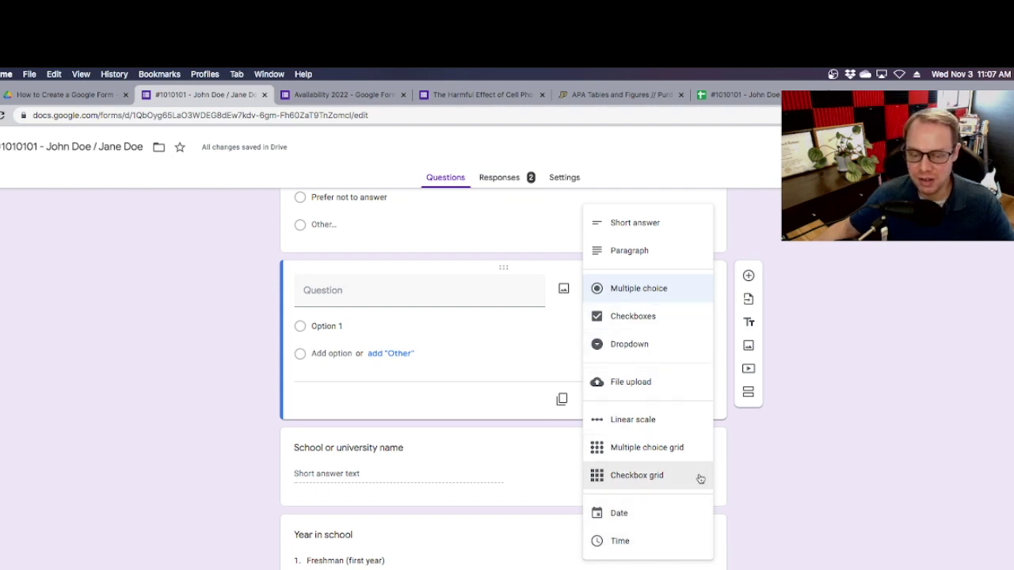
pyautogui.click(945, 496)
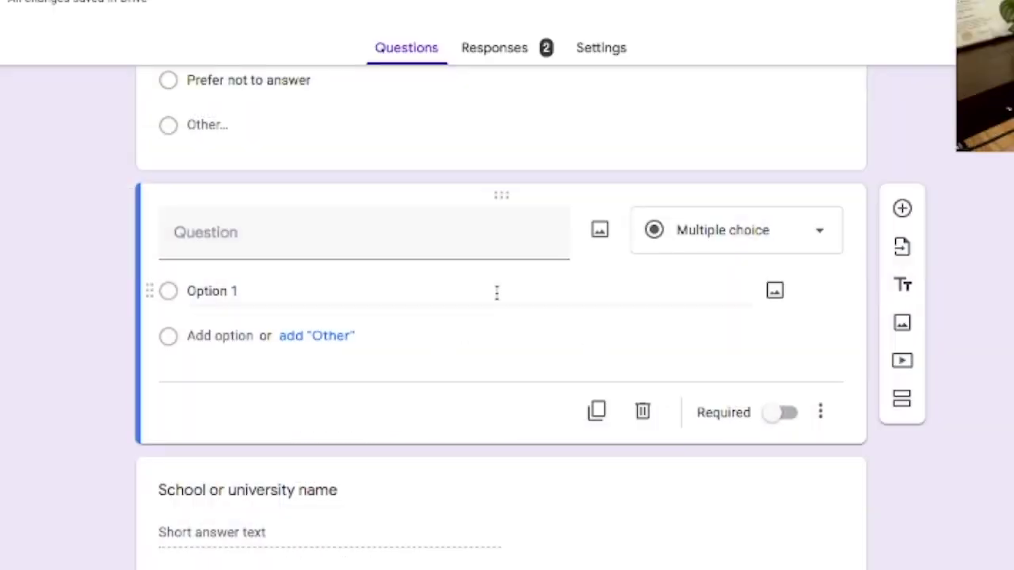
pyautogui.click(643, 411)
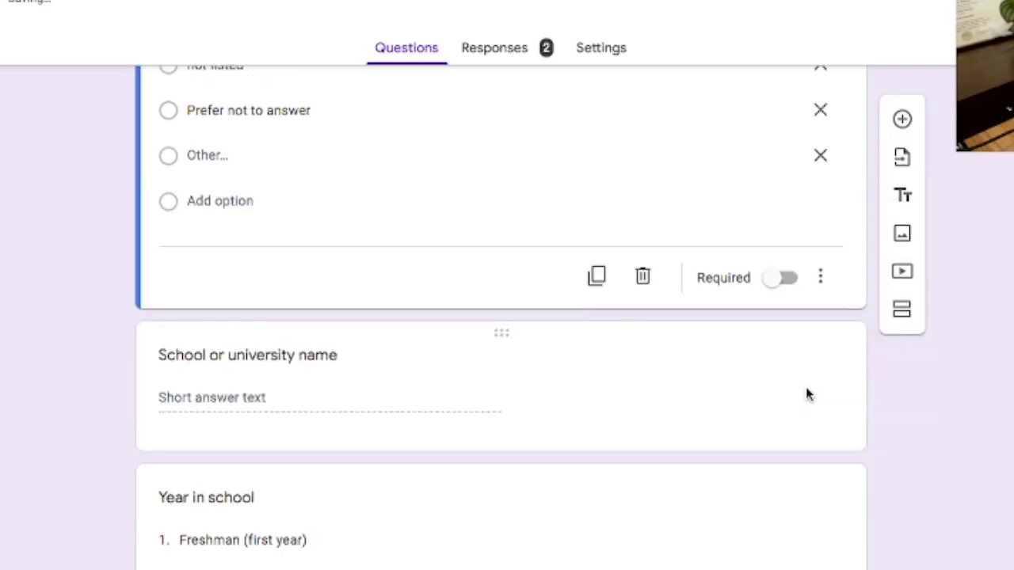
# - Examine the gender question's answer options and open the short-answer question about the school or university name
pyautogui.scroll(7, 735, 396)
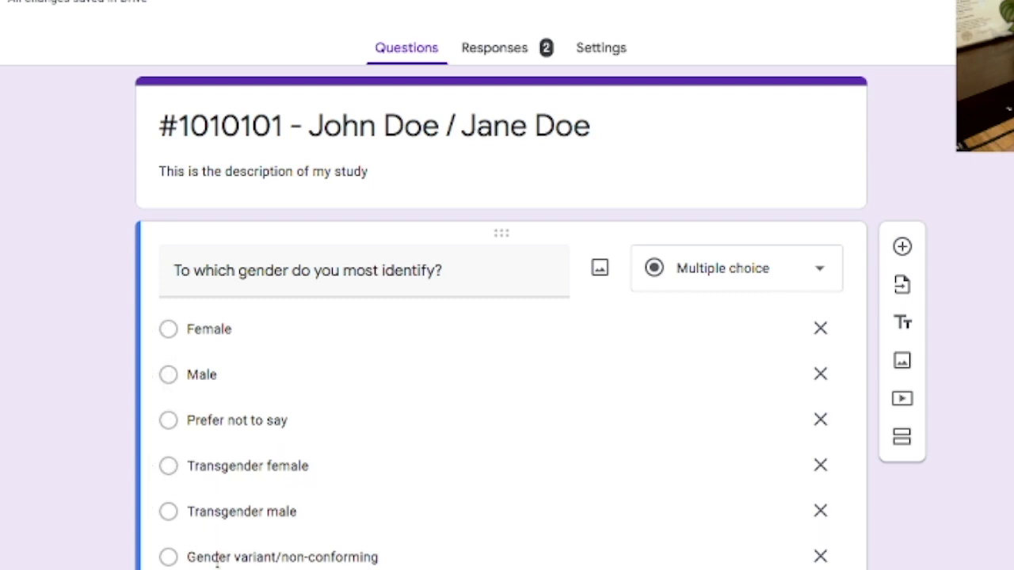
pyautogui.scroll(-6, 647, 501)
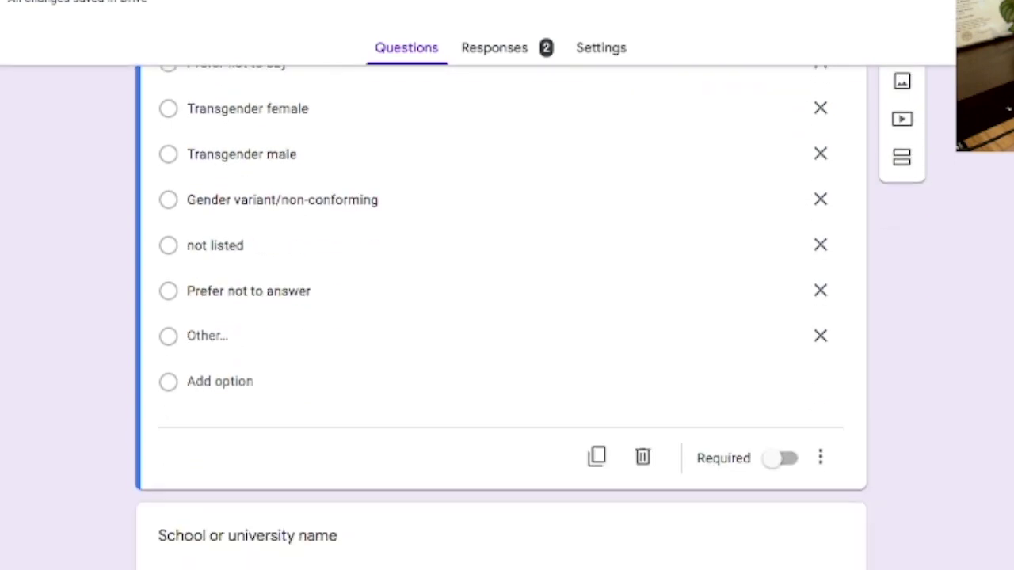
pyautogui.click(503, 479)
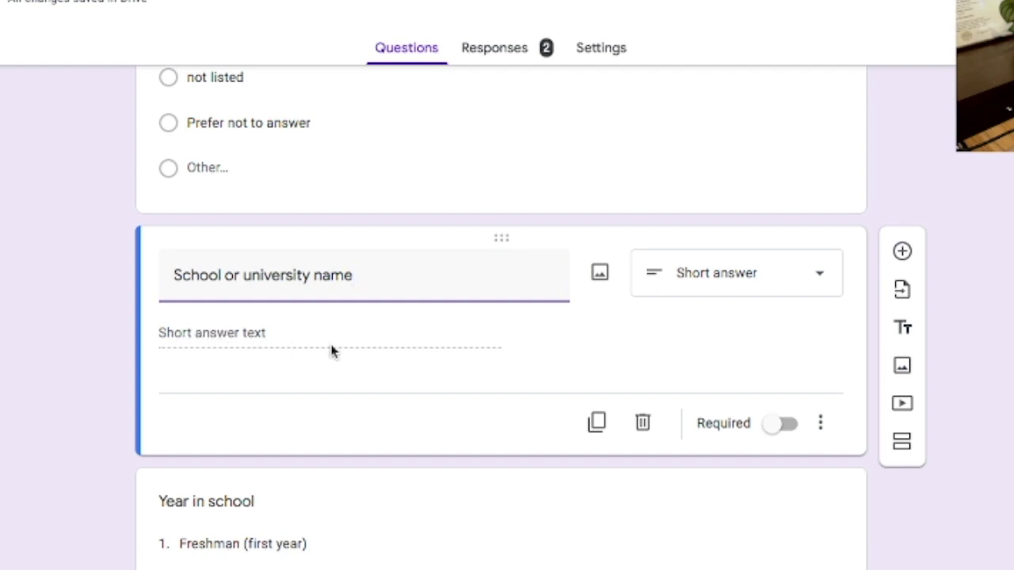
pyautogui.scroll(-2, 430, 425)
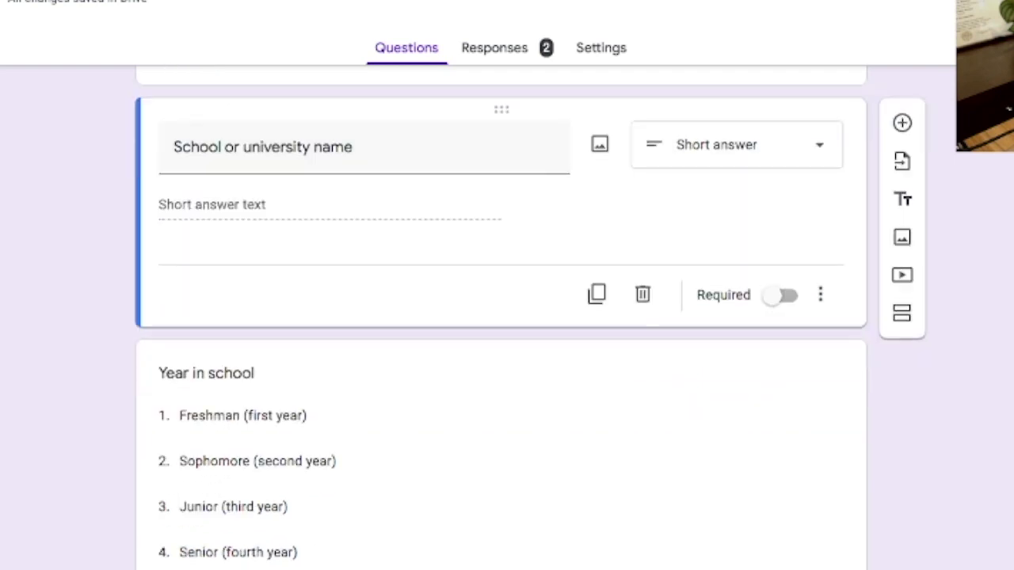
# - Open the Year in school question to inspect its dropdown question type and answer options
pyautogui.click(432, 430)
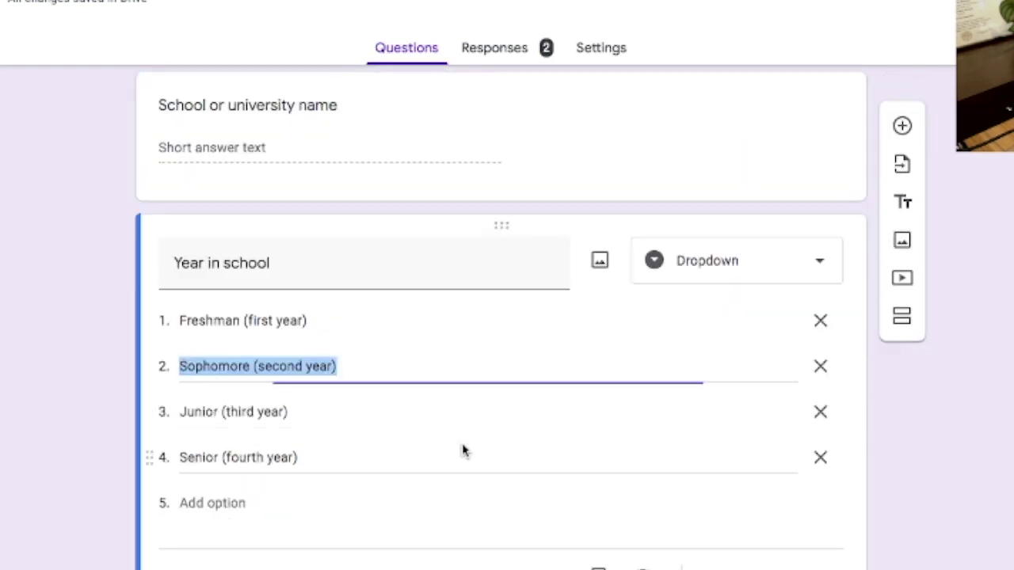
pyautogui.click(824, 267)
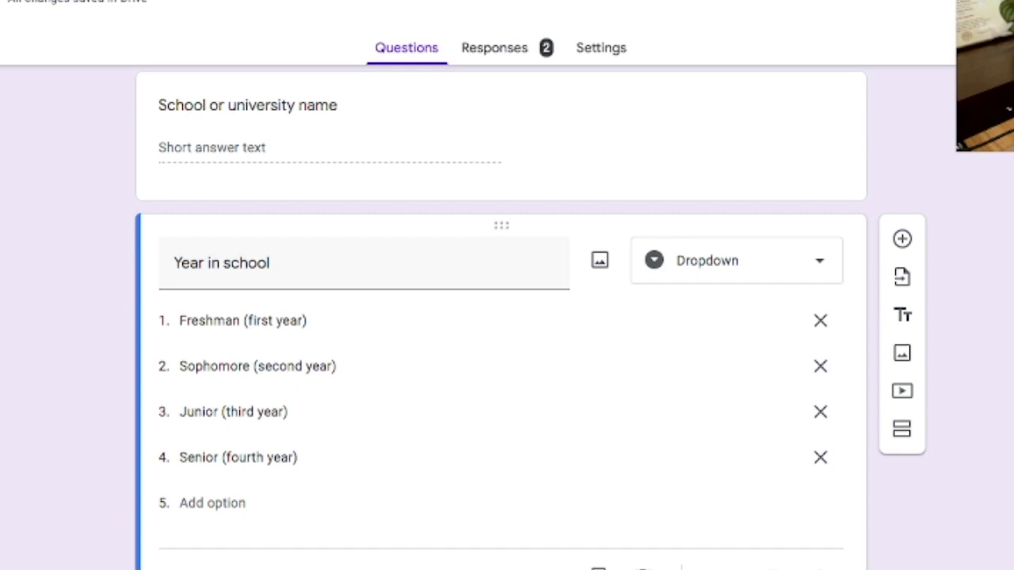
# - Open the seatbelt question and check the starting values offered for its linear scale, keeping 1
pyautogui.scroll(-5, 501, 317)
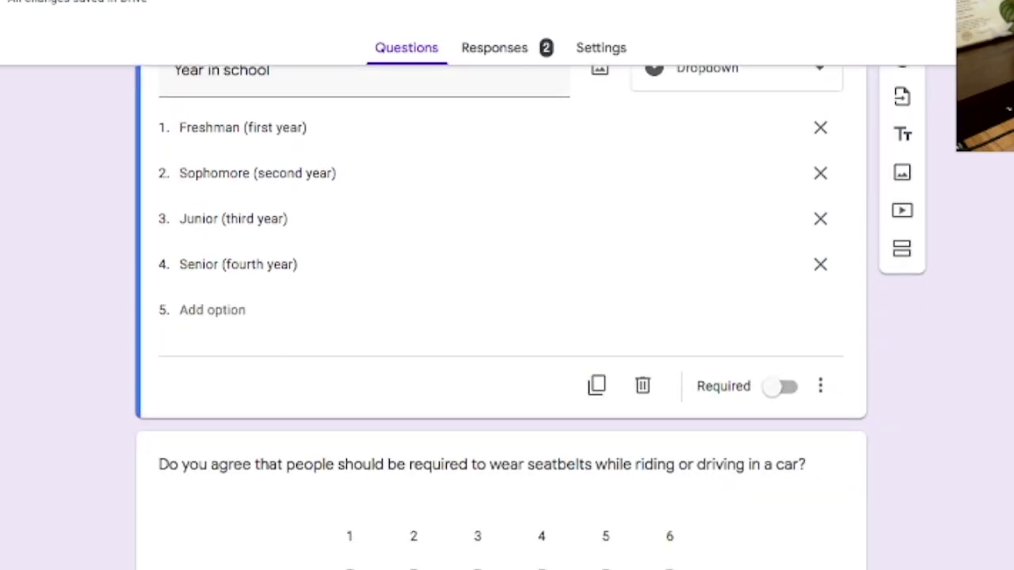
pyautogui.scroll(-6, 501, 317)
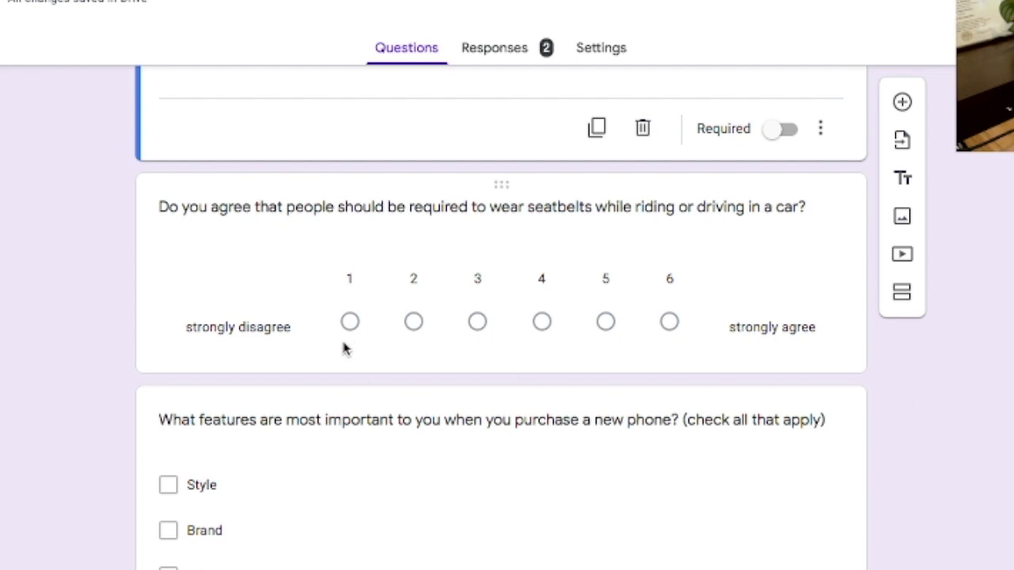
pyautogui.click(753, 294)
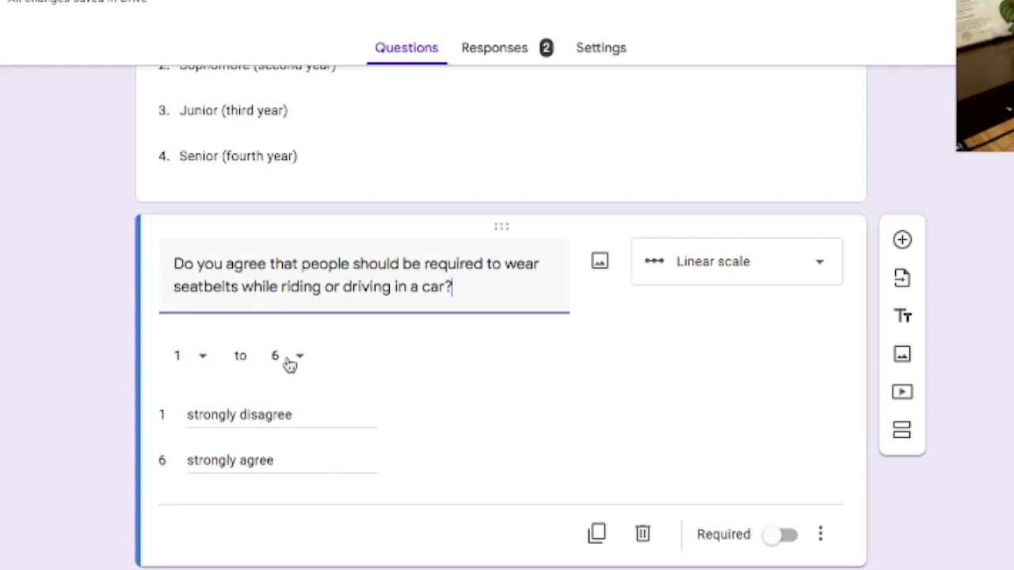
pyautogui.click(206, 361)
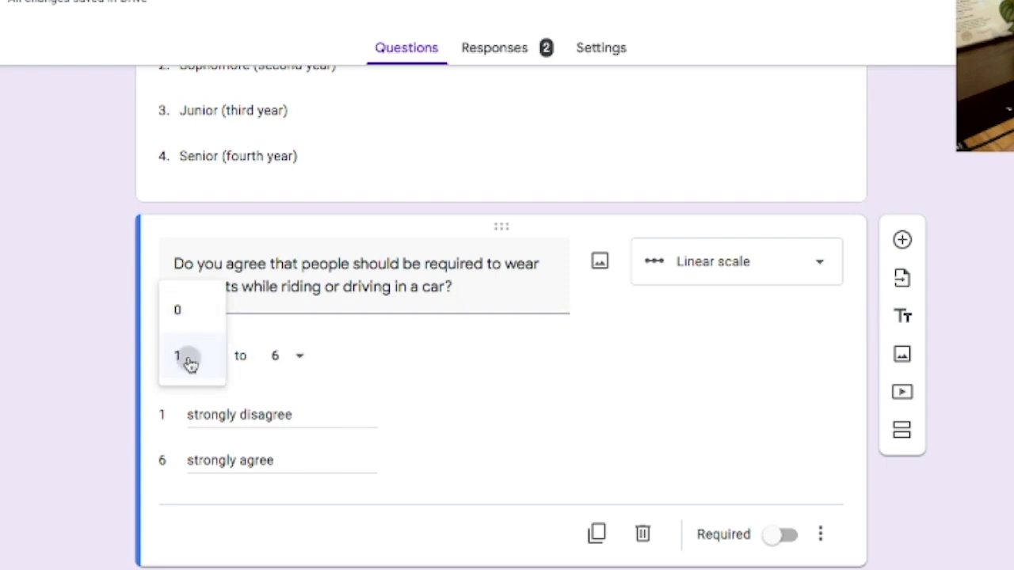
pyautogui.click(188, 360)
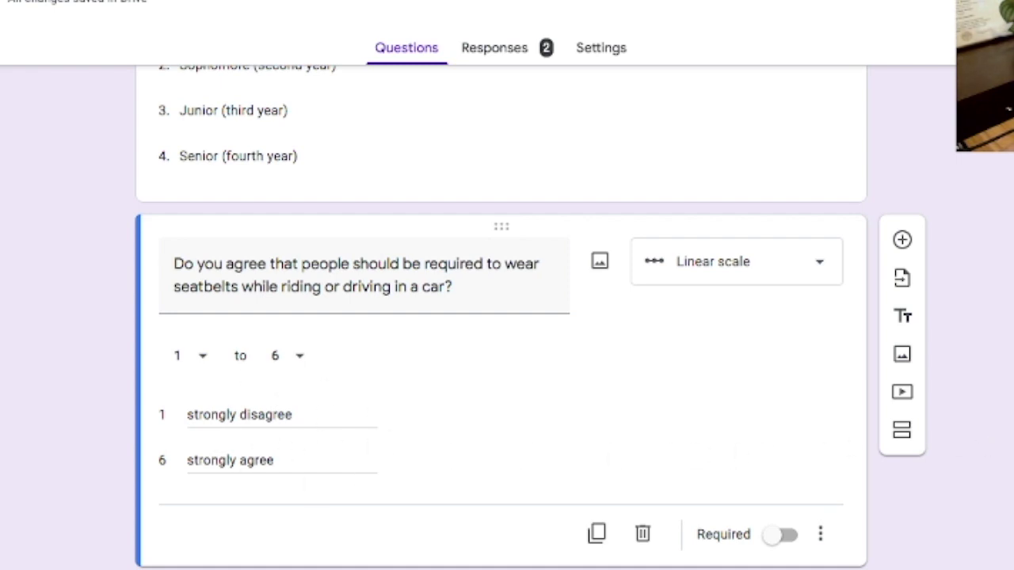
# - Inspect the phone features checkbox question and the climate change paragraph question, including the latter's question type list
pyautogui.scroll(-4, 620, 465)
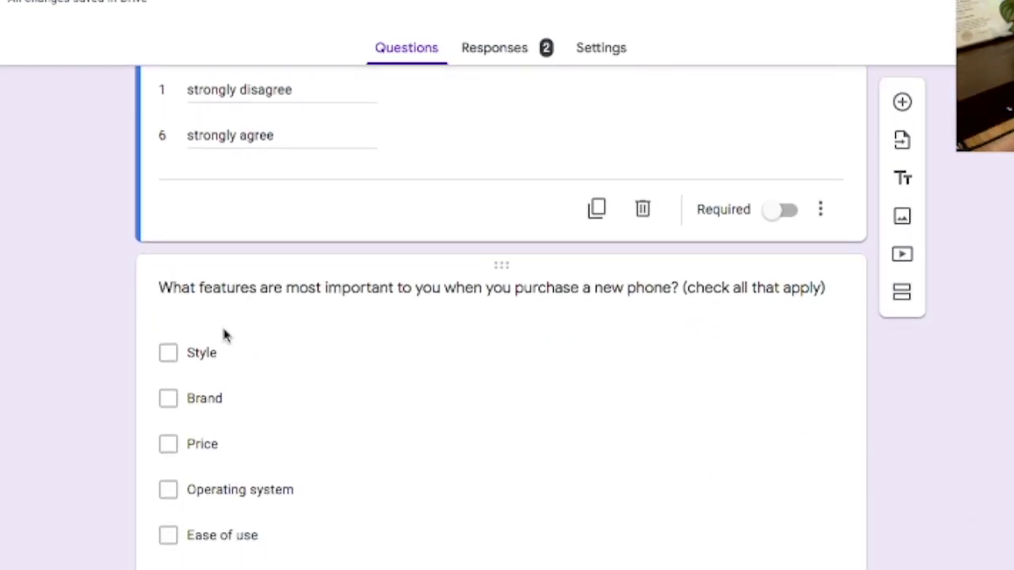
pyautogui.click(519, 441)
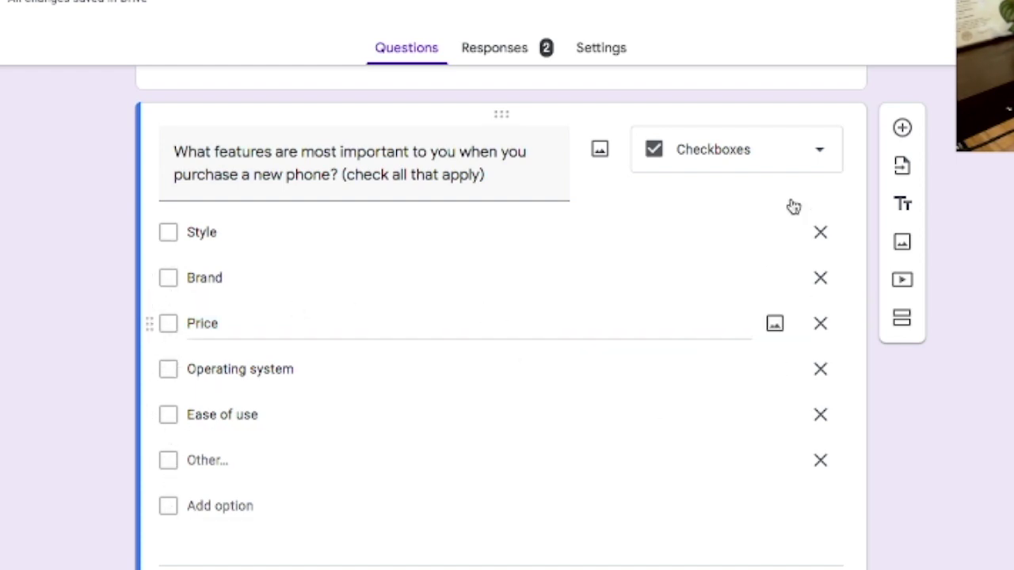
pyautogui.scroll(-4, 792, 195)
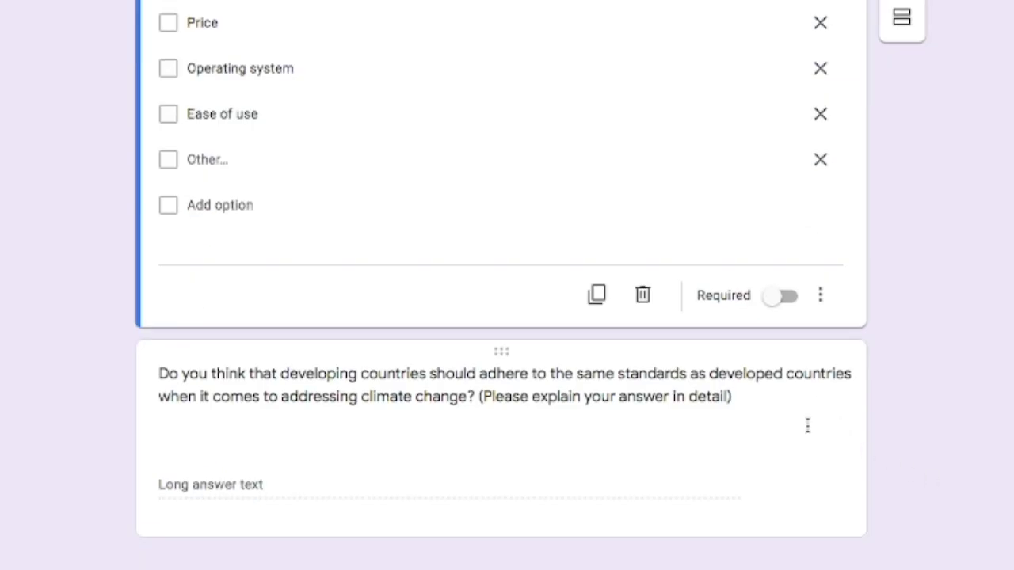
pyautogui.click(801, 423)
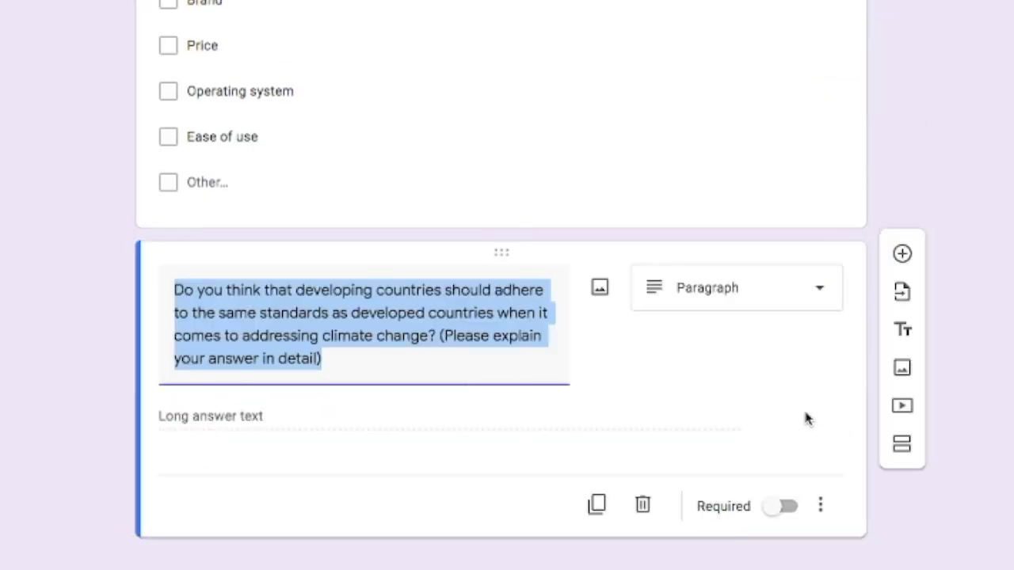
pyautogui.click(820, 290)
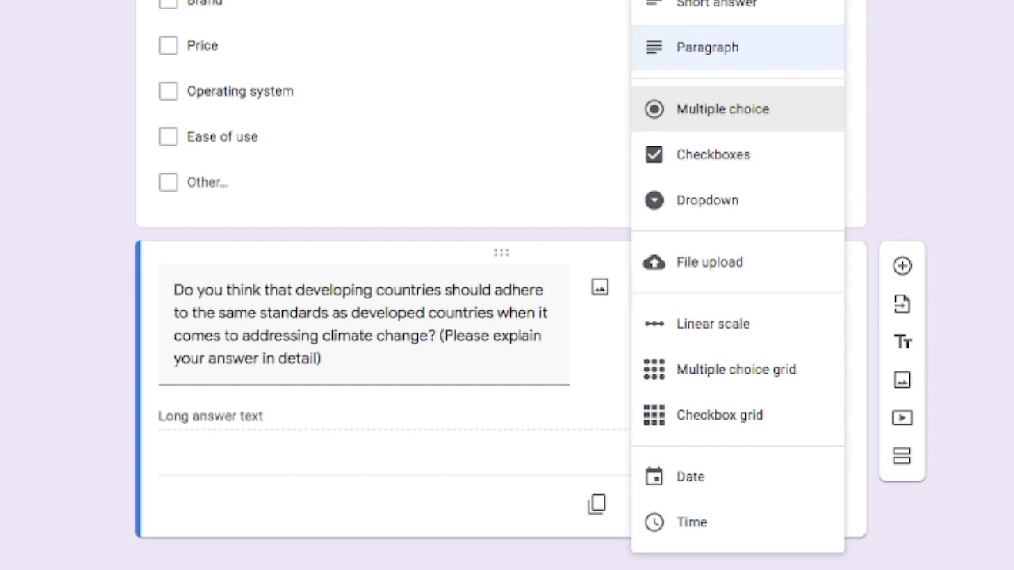
pyautogui.click(622, 394)
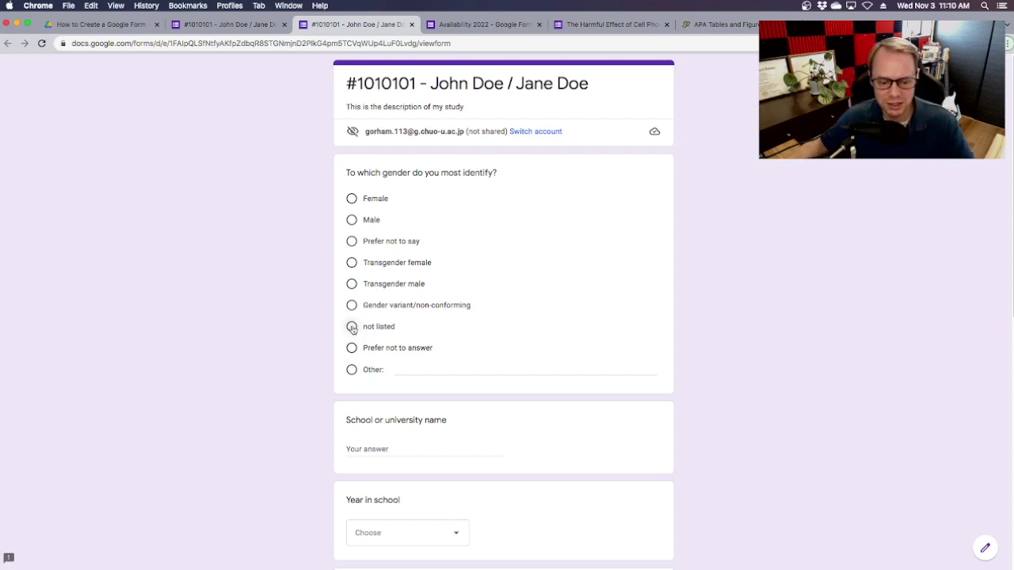
# - Answer the gender question with "not listed" and enter University of Illinois as the school or university name
pyautogui.click(353, 329)
pyautogui.scroll(-3, 881, 340)
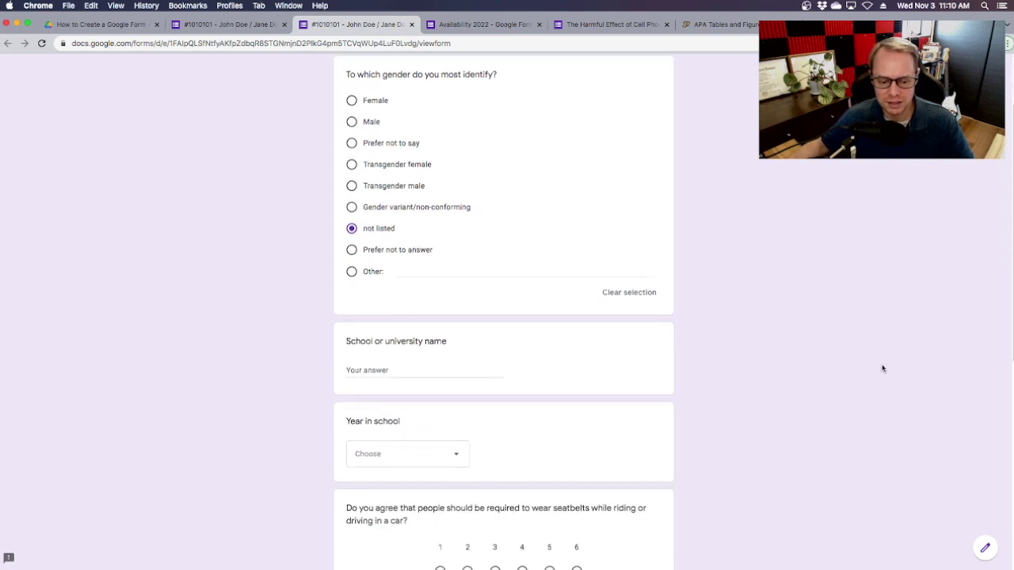
pyautogui.click(403, 354)
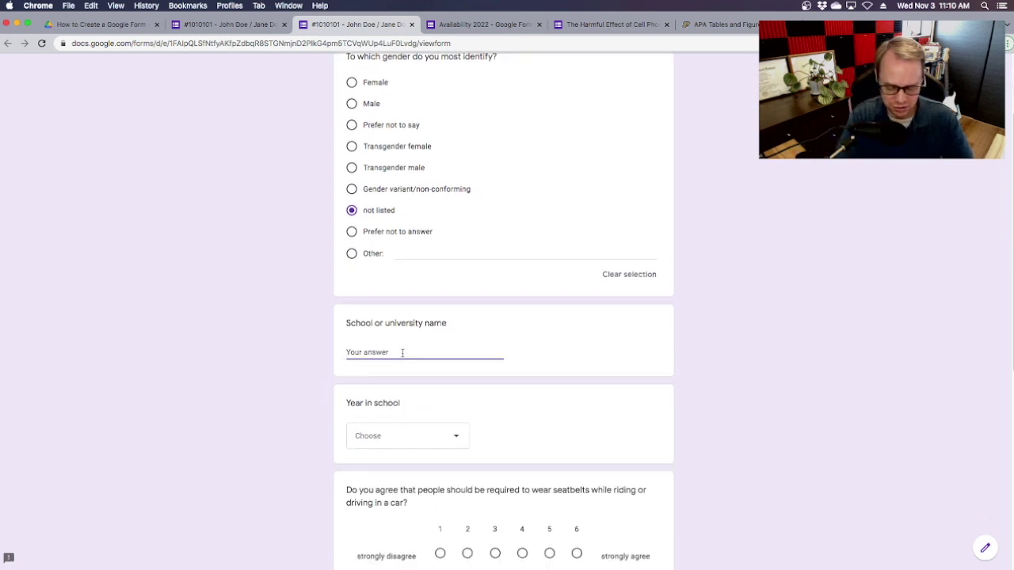
pyautogui.write('University of Illinois')
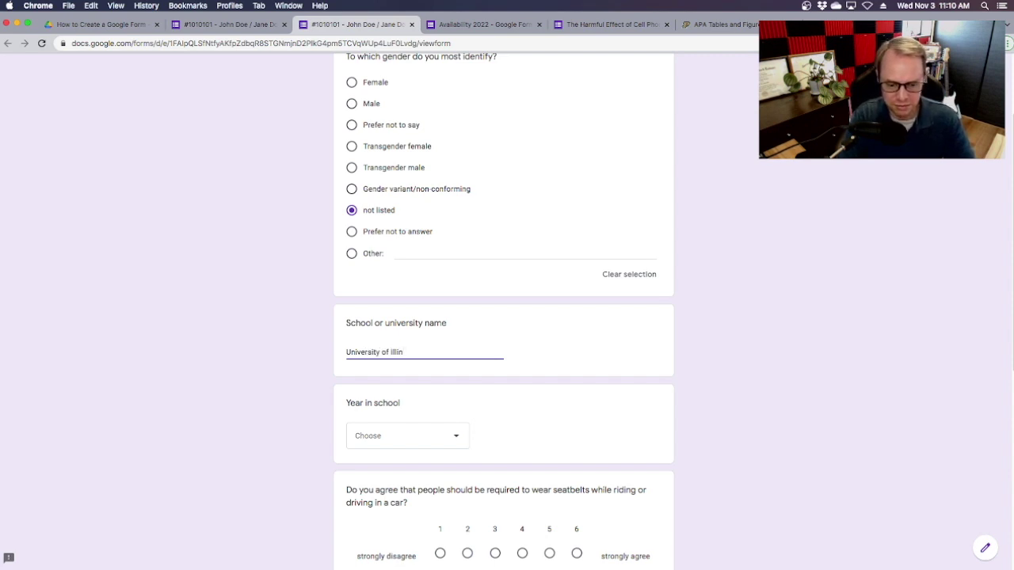
pyautogui.click(796, 421)
# - Choose Senior (fourth year) as the year in school and rate the seatbelt question 3
pyautogui.click(459, 440)
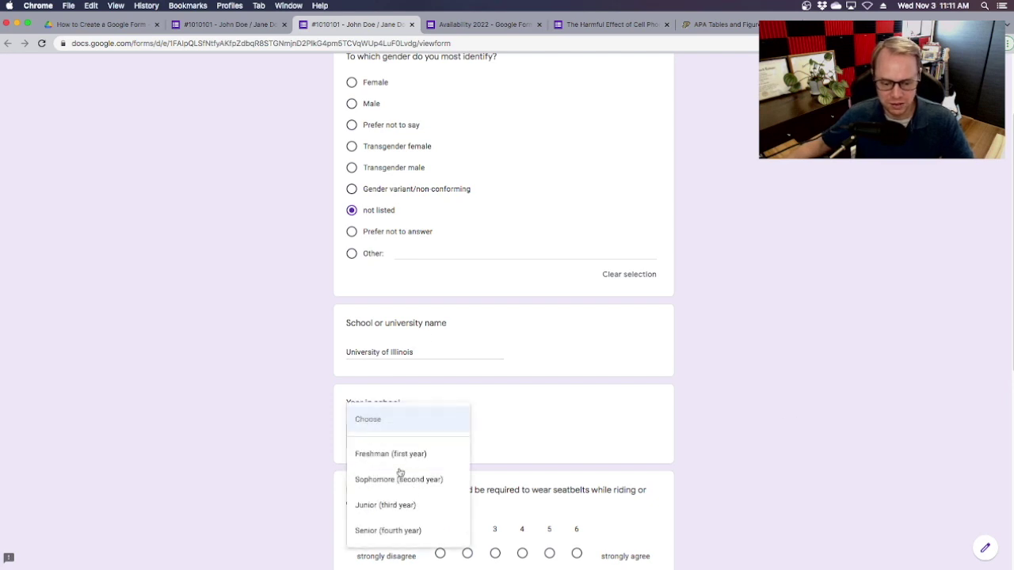
pyautogui.click(380, 532)
pyautogui.scroll(-5, 914, 401)
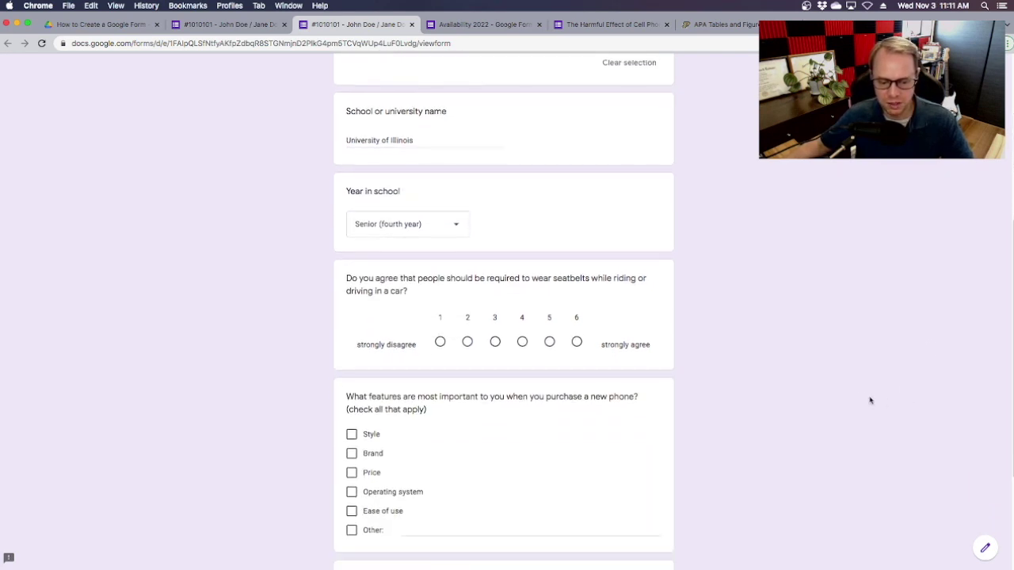
pyautogui.click(494, 327)
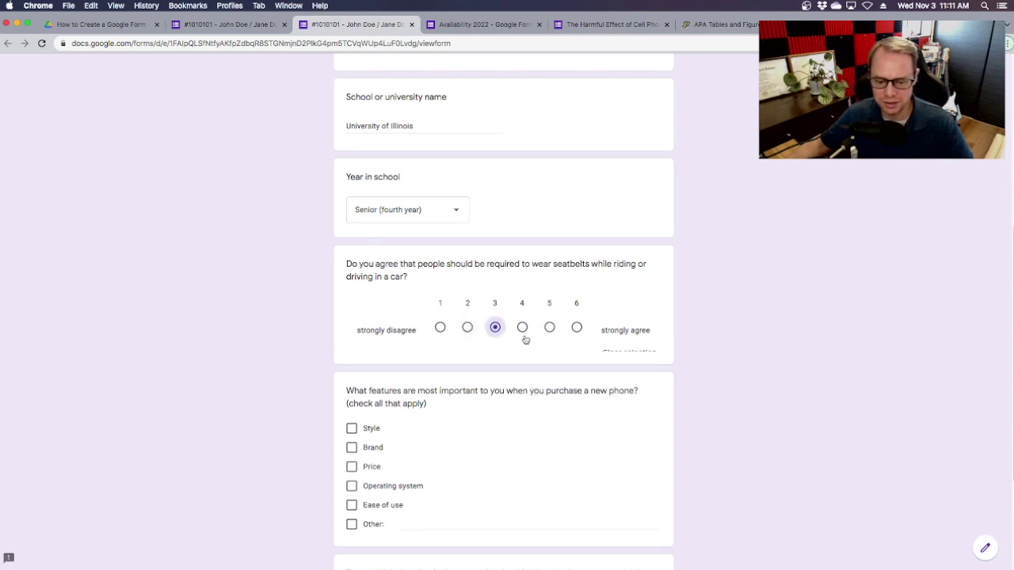
# - Select Price and Ease of use as the most important phone features, leaving Other unchecked
pyautogui.scroll(-2, 942, 443)
pyautogui.scroll(-2, 948, 449)
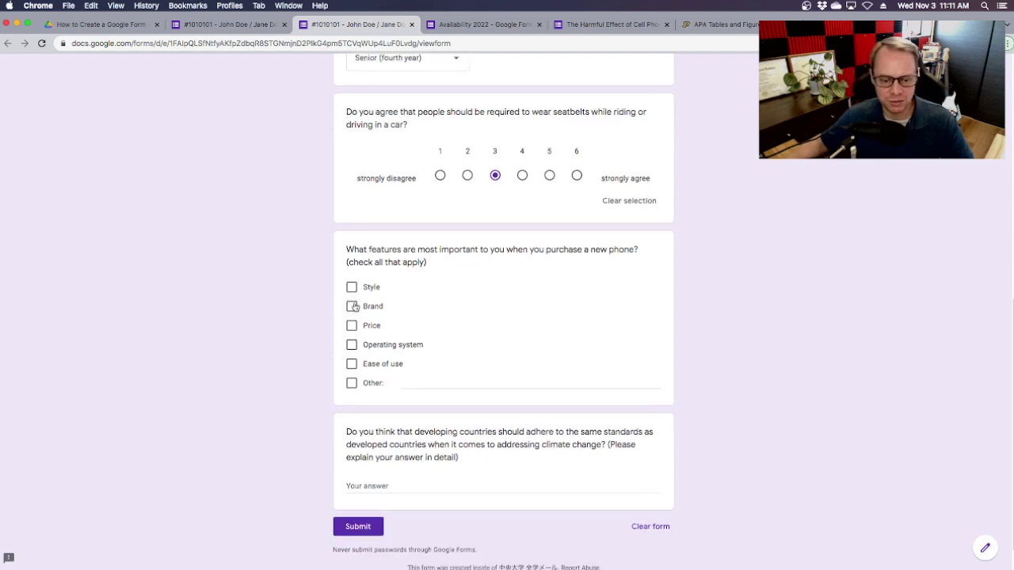
pyautogui.click(352, 328)
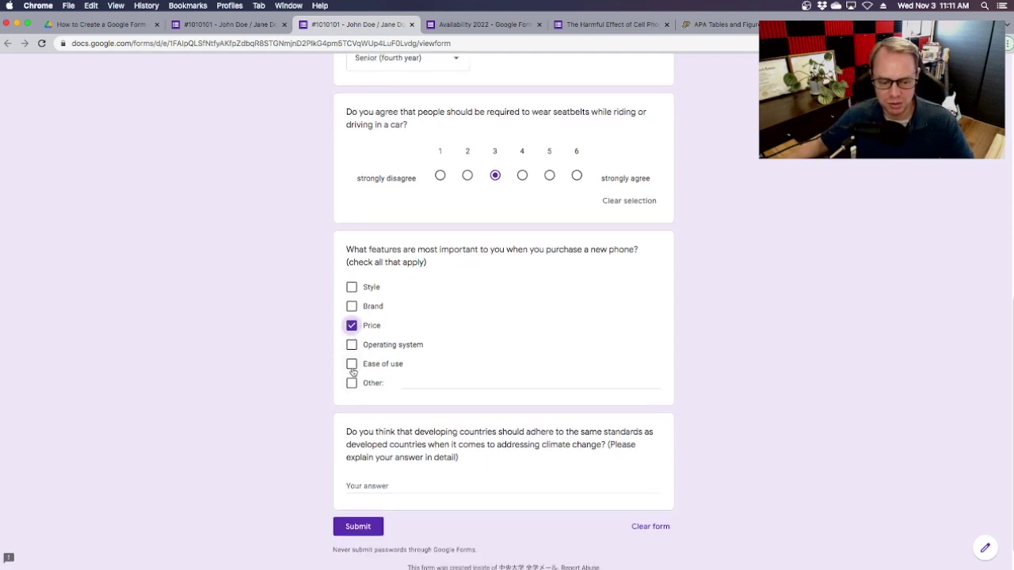
pyautogui.click(351, 381)
pyautogui.scroll(-1, 874, 380)
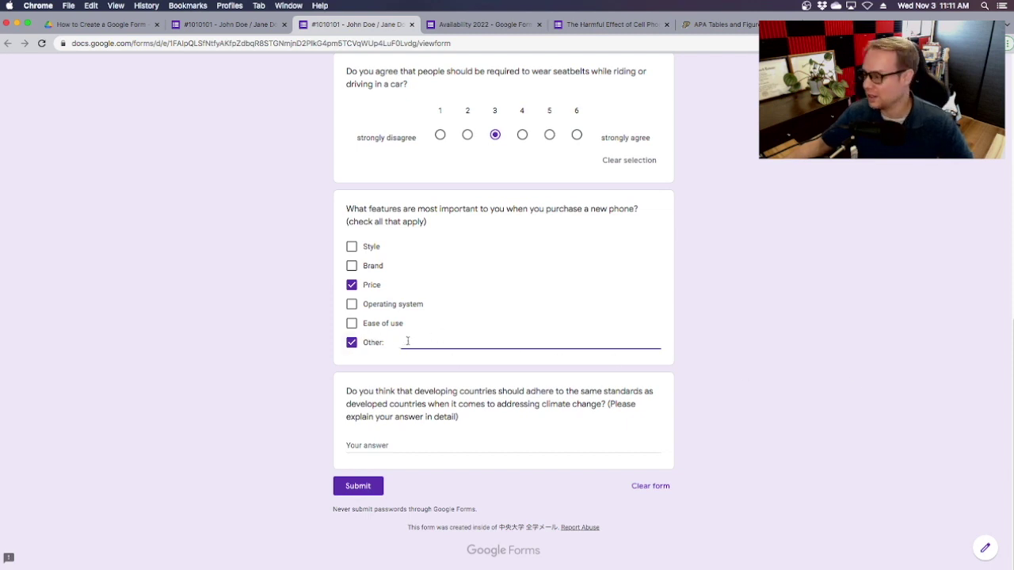
pyautogui.click(351, 323)
pyautogui.click(351, 342)
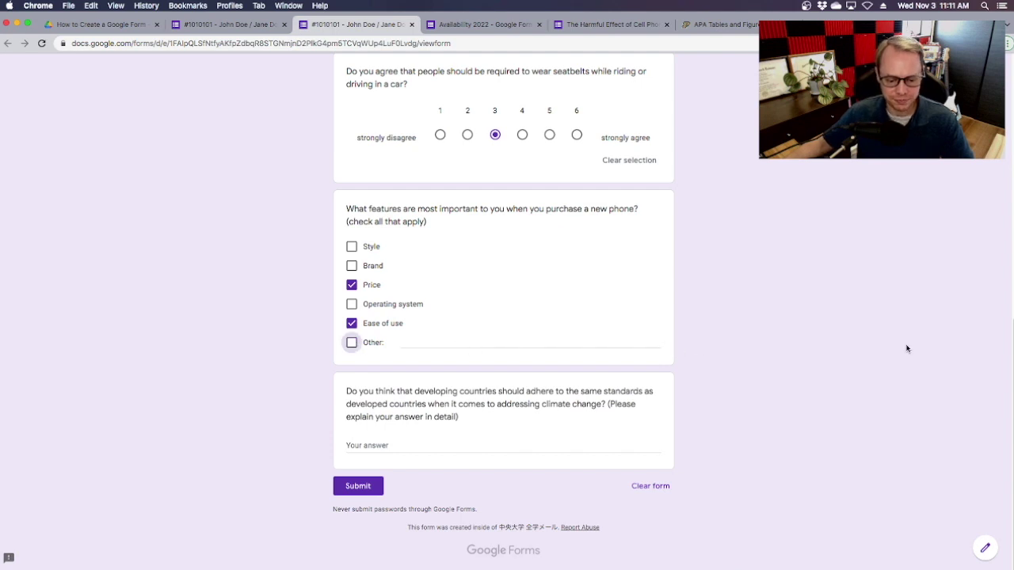
# - Answer the climate change question with "This is where you can type your long answer." and submit the form
pyautogui.click(392, 442)
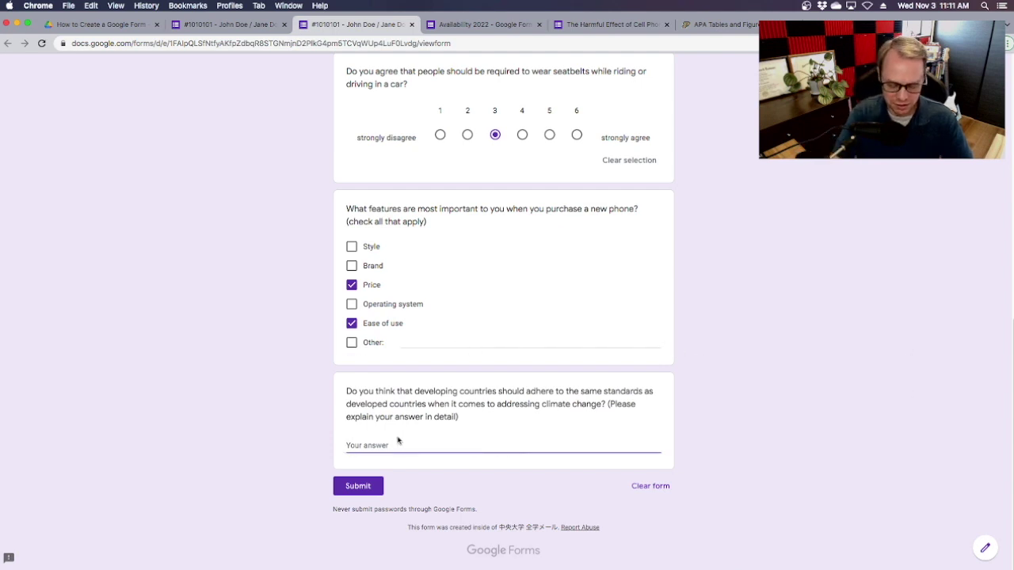
pyautogui.write('This is where you can type your long answer.')
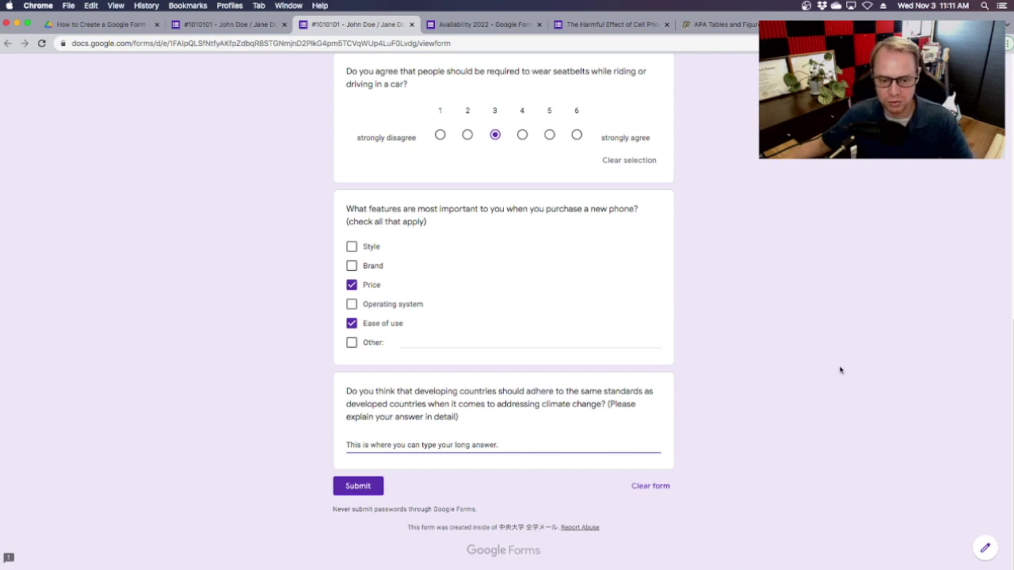
pyautogui.click(356, 487)
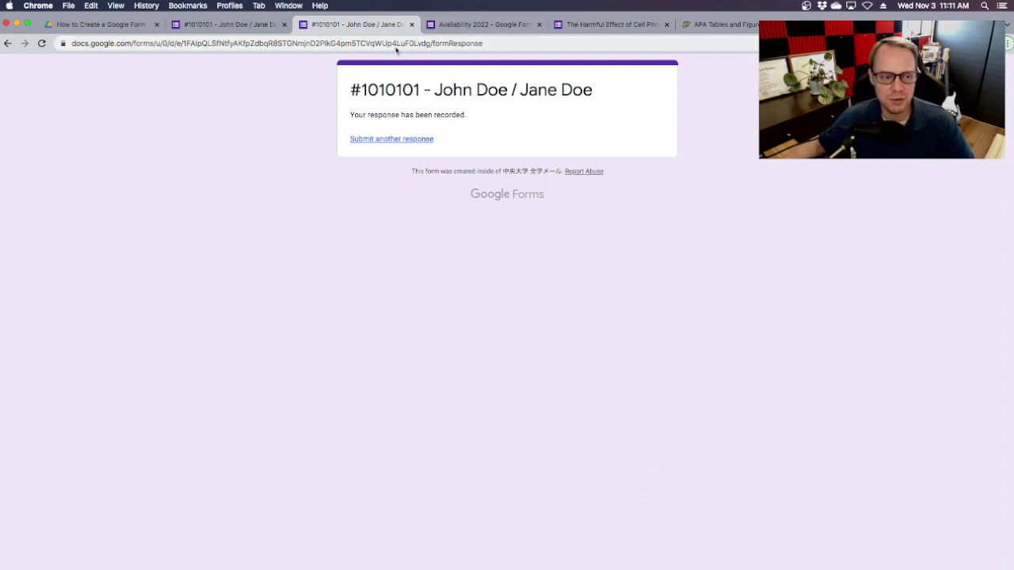
# - Return to the form editor and inspect the gender question's pie chart in the response summary
pyautogui.click(230, 23)
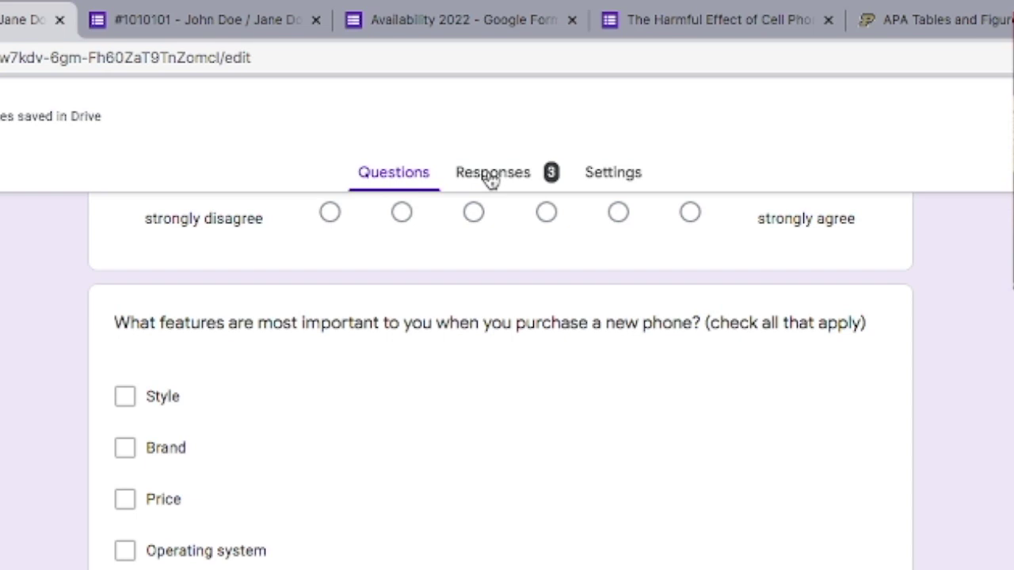
pyautogui.click(490, 181)
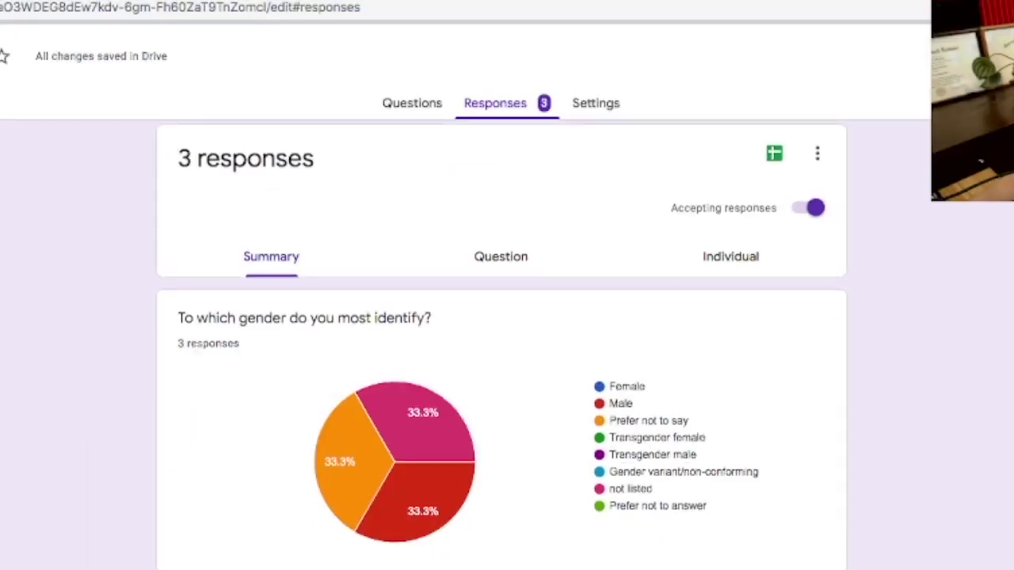
pyautogui.scroll(-1, 715, 525)
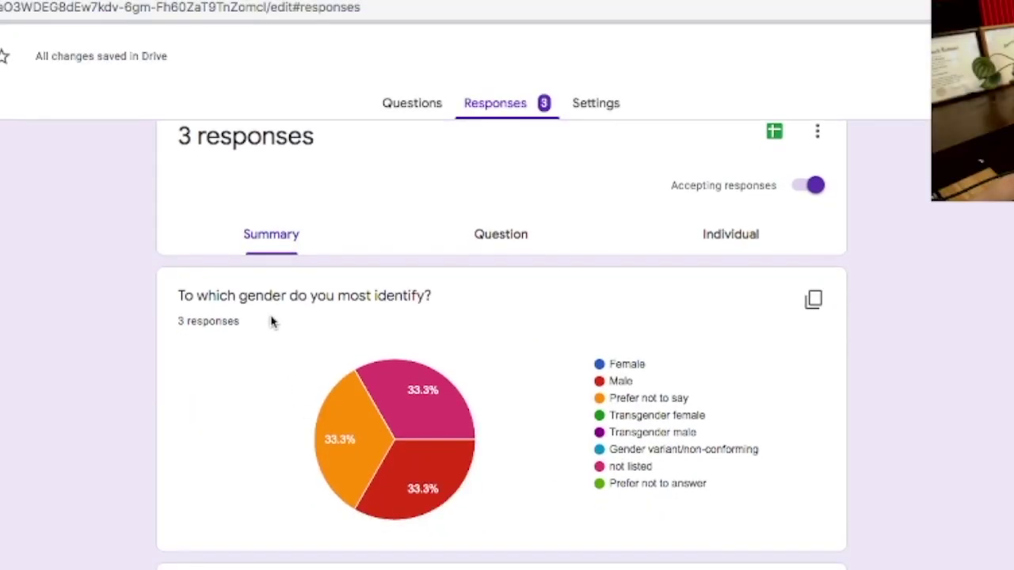
pyautogui.moveTo(427, 422)
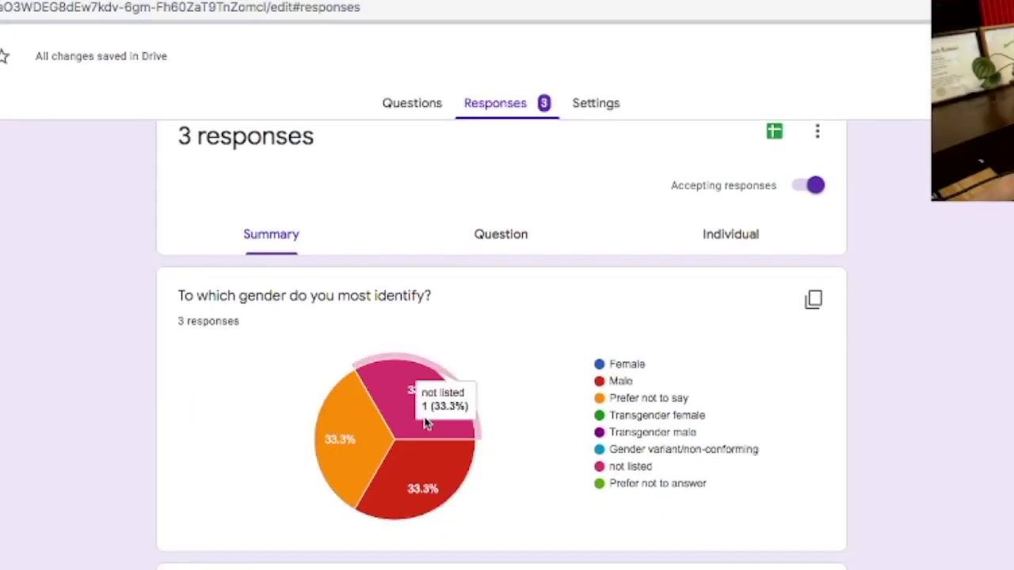
# - Check the gender question's type in the editor and compare it with the question's chart in the response summary
pyautogui.click(414, 105)
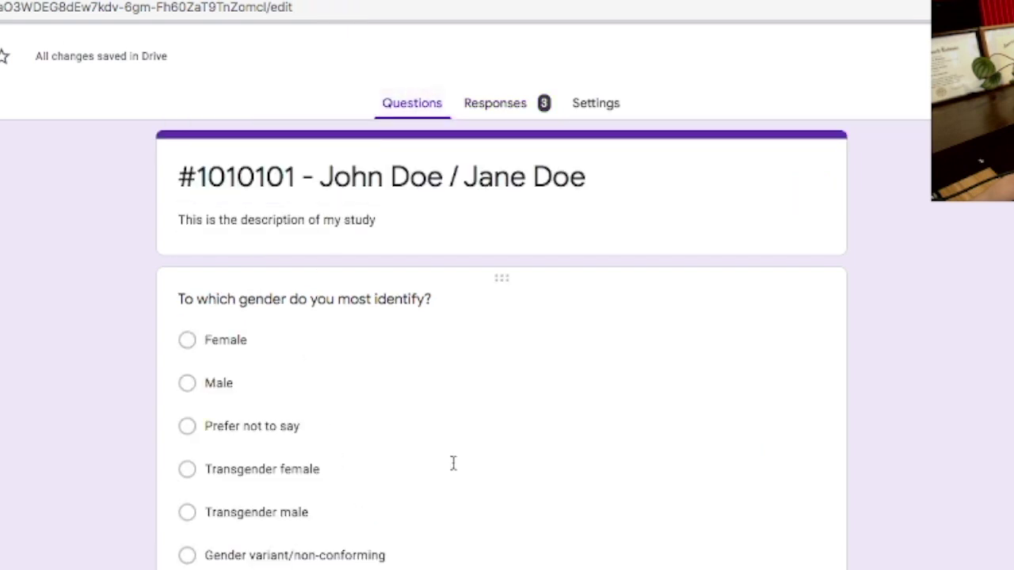
pyautogui.click(549, 441)
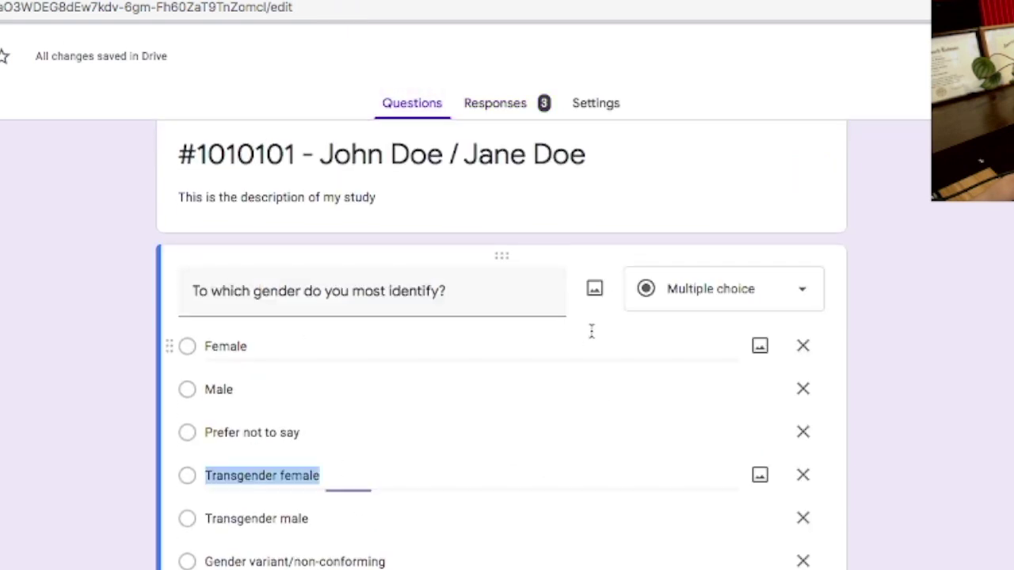
pyautogui.click(487, 113)
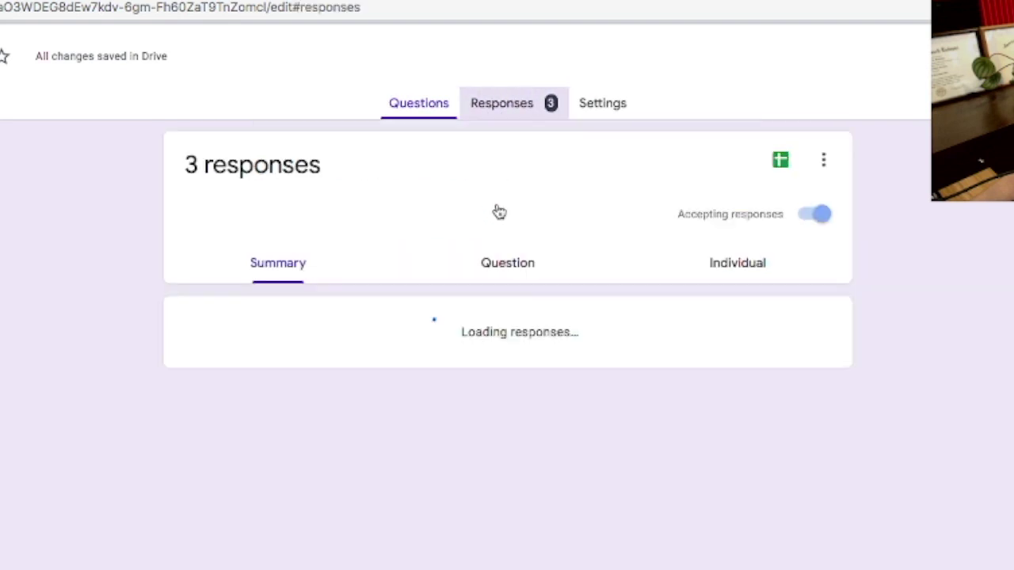
pyautogui.scroll(-2, 376, 270)
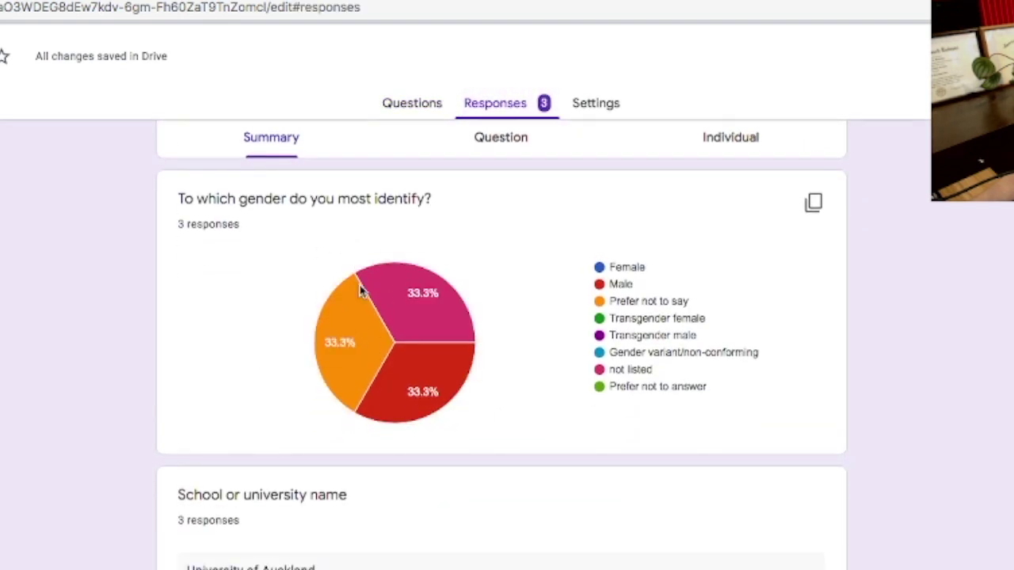
# - Review the submitted school or university names and the Year in school chart in the response summary
pyautogui.scroll(-1, 565, 369)
pyautogui.scroll(-2, 944, 503)
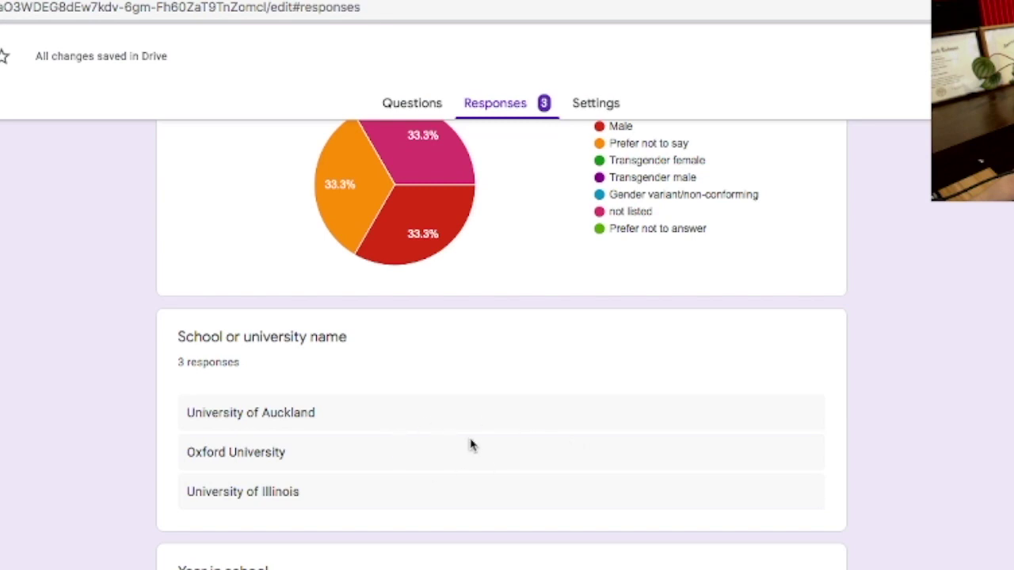
pyautogui.click(348, 194)
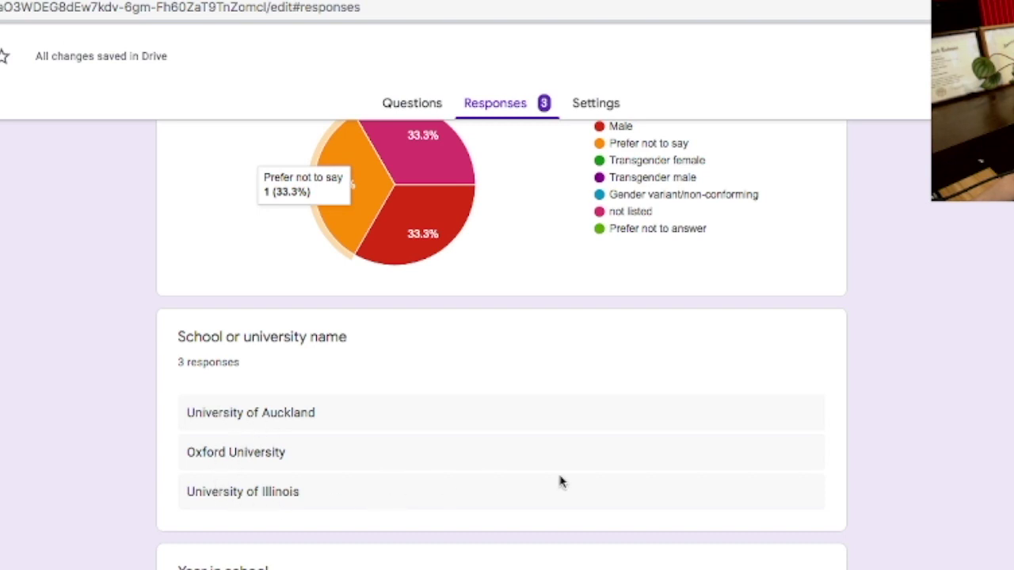
pyautogui.scroll(-4, 609, 481)
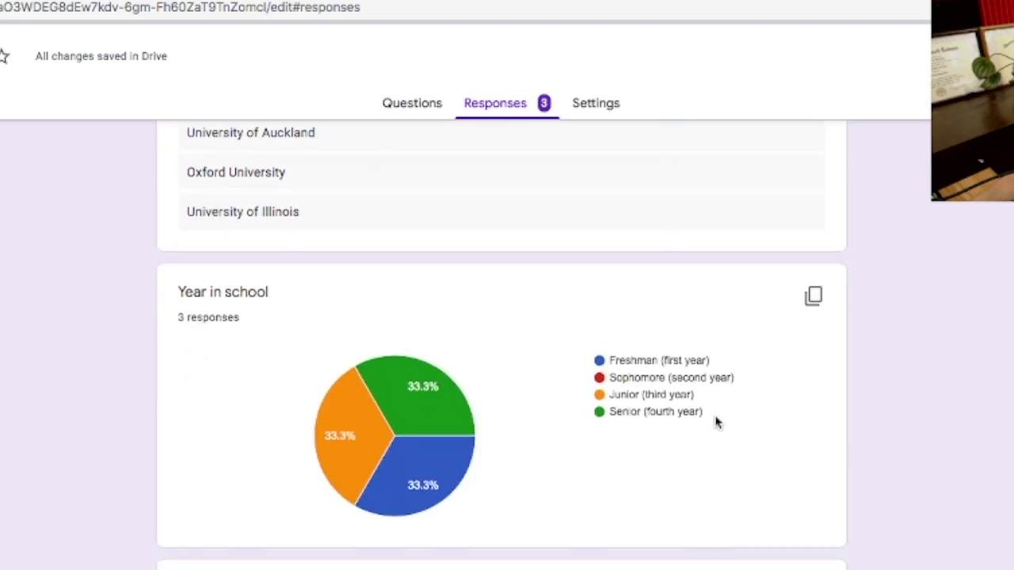
# - Check the Year in school question's type in the editor and compare it with its pie chart in the responses
pyautogui.click(411, 109)
pyautogui.scroll(-5, 618, 483)
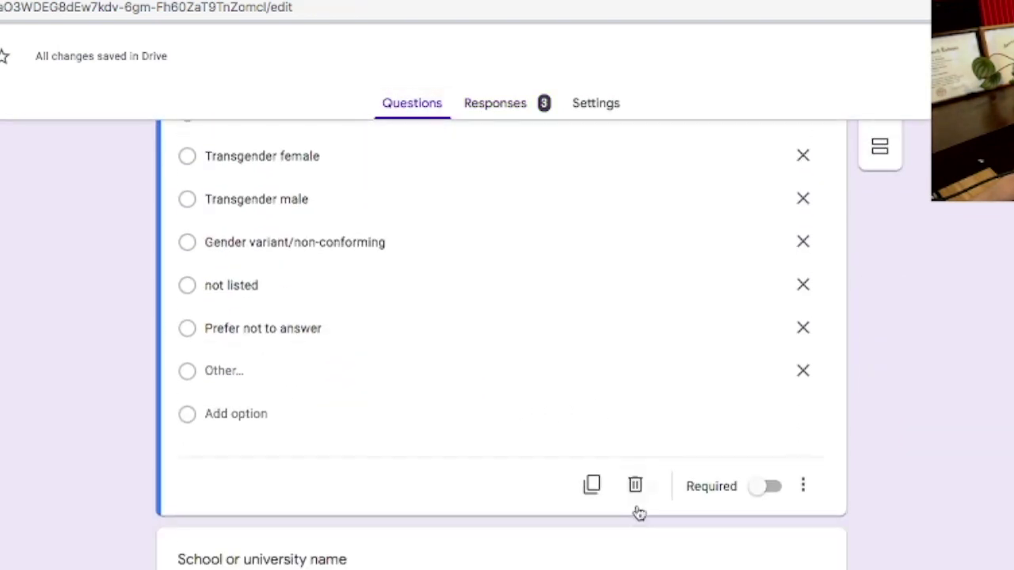
pyautogui.scroll(-4, 638, 515)
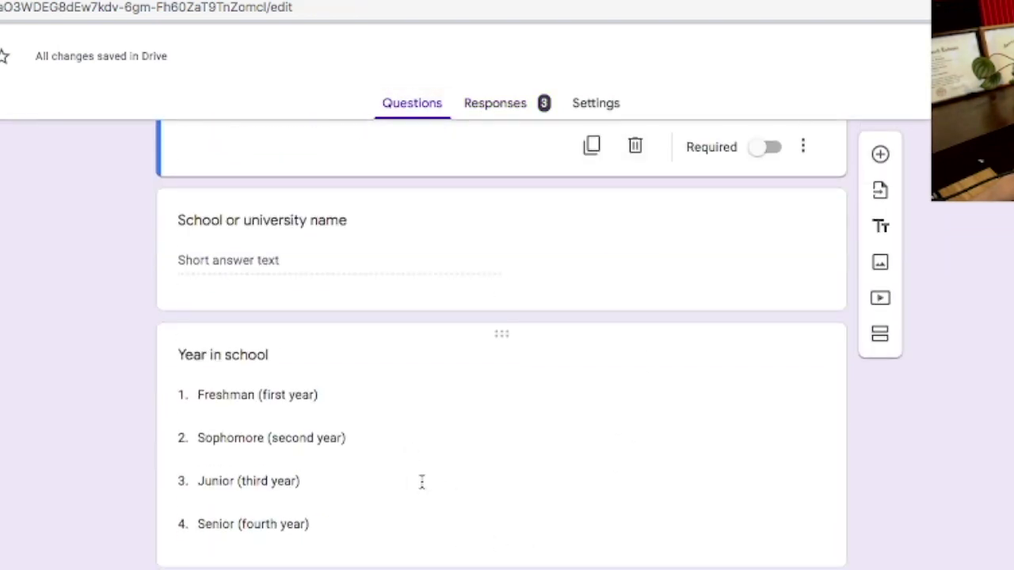
pyautogui.click(477, 427)
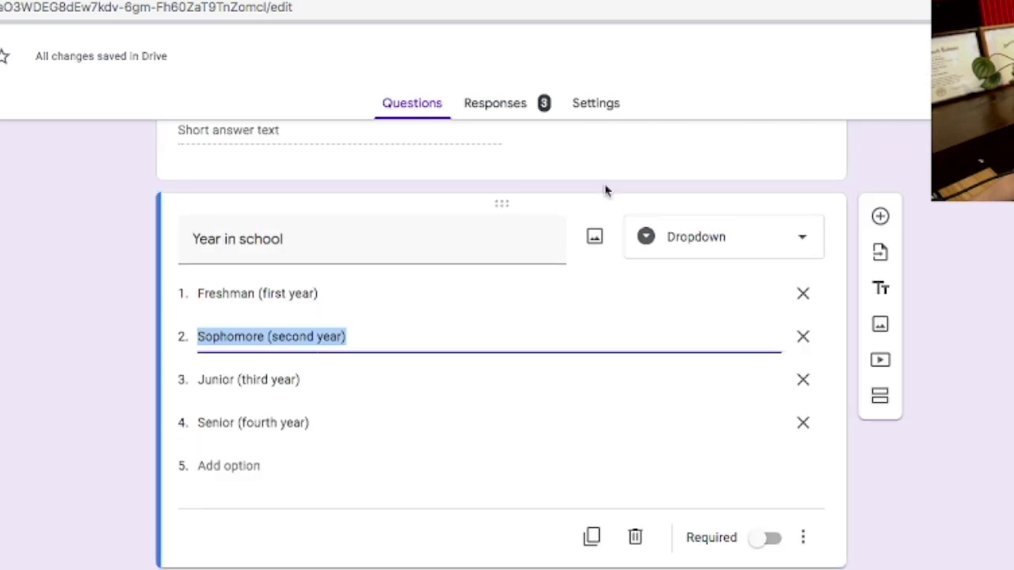
pyautogui.click(493, 111)
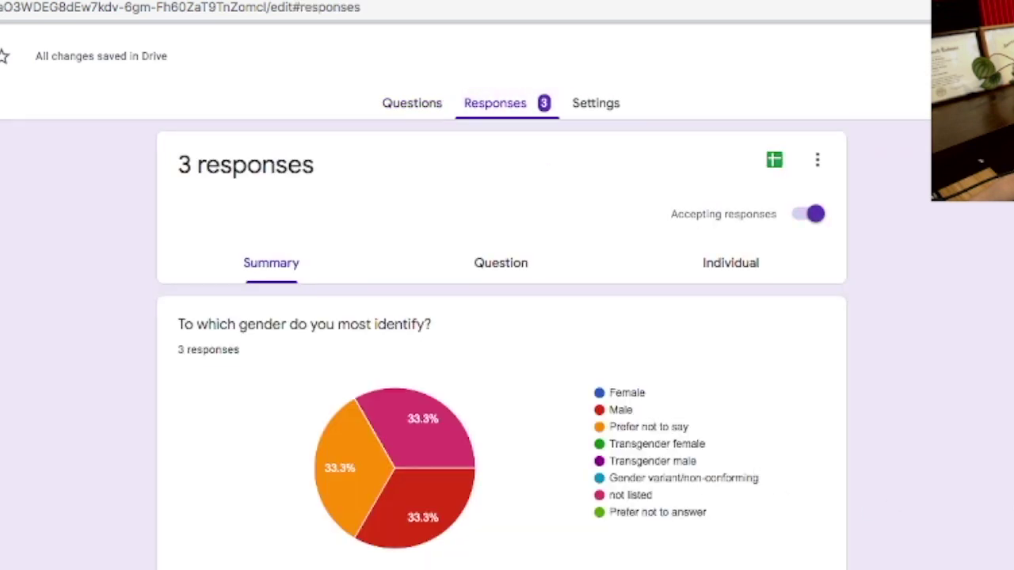
pyautogui.scroll(-2, 752, 464)
pyautogui.scroll(-4, 258, 498)
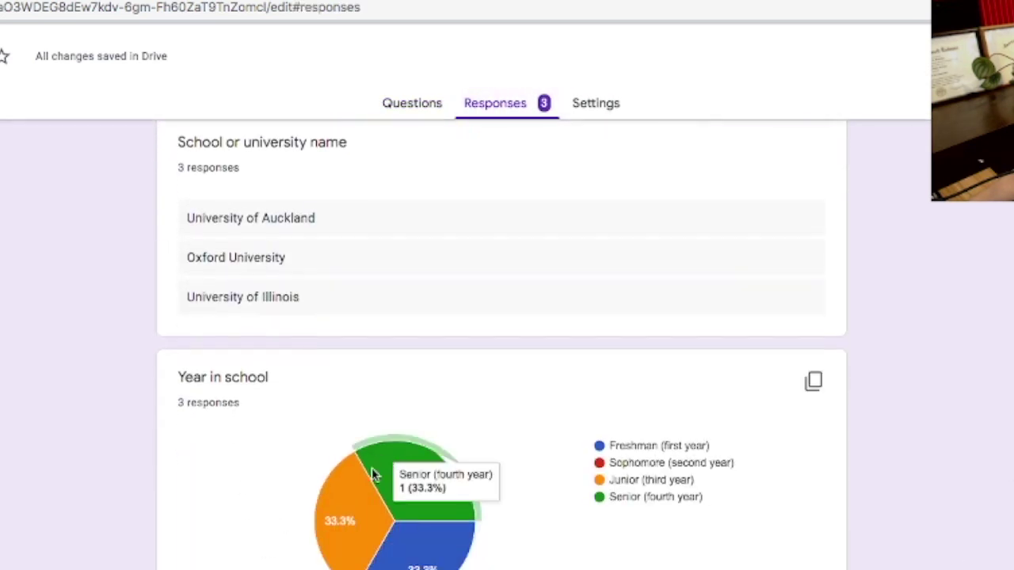
# - Examine the bar chart of the seatbelt linear scale answers and move on to the phone features results
pyautogui.scroll(-4, 419, 536)
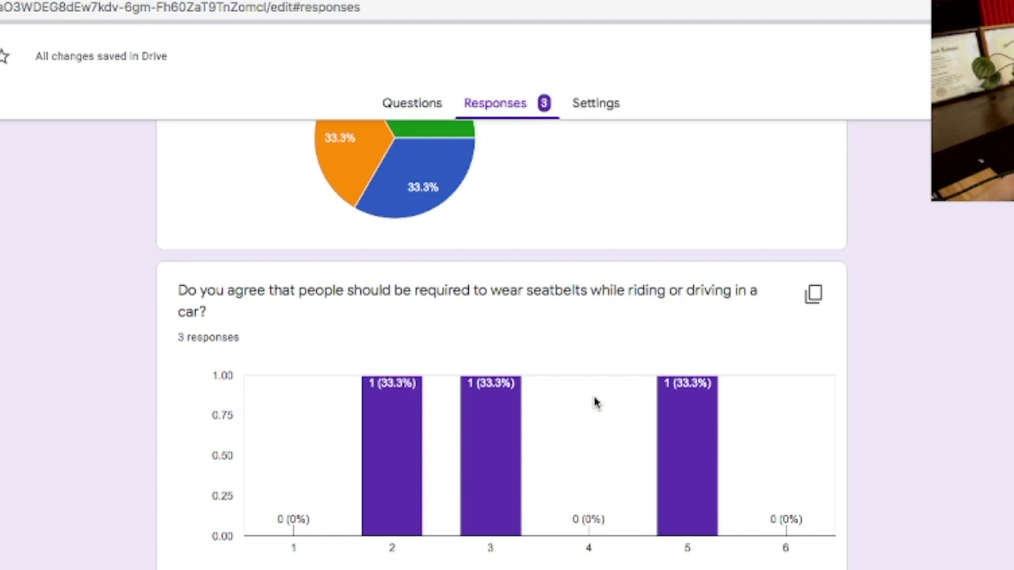
pyautogui.moveTo(418, 452)
pyautogui.scroll(-4, 489, 151)
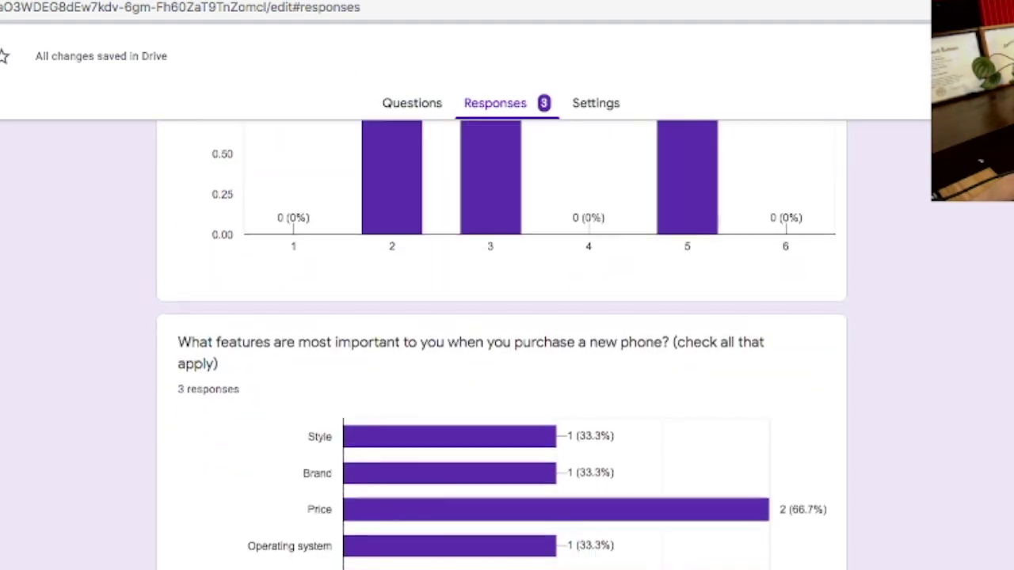
# - Compare the seatbelt and phone features questions in the editor with the phone features bar chart in the response summary
pyautogui.click(408, 107)
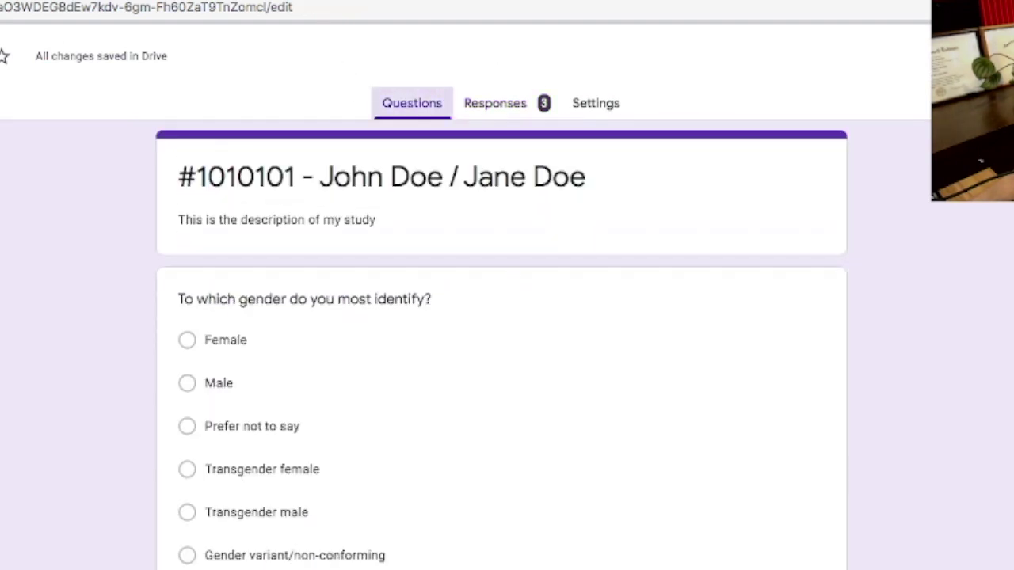
pyautogui.scroll(-4, 602, 468)
pyautogui.scroll(-10, 723, 563)
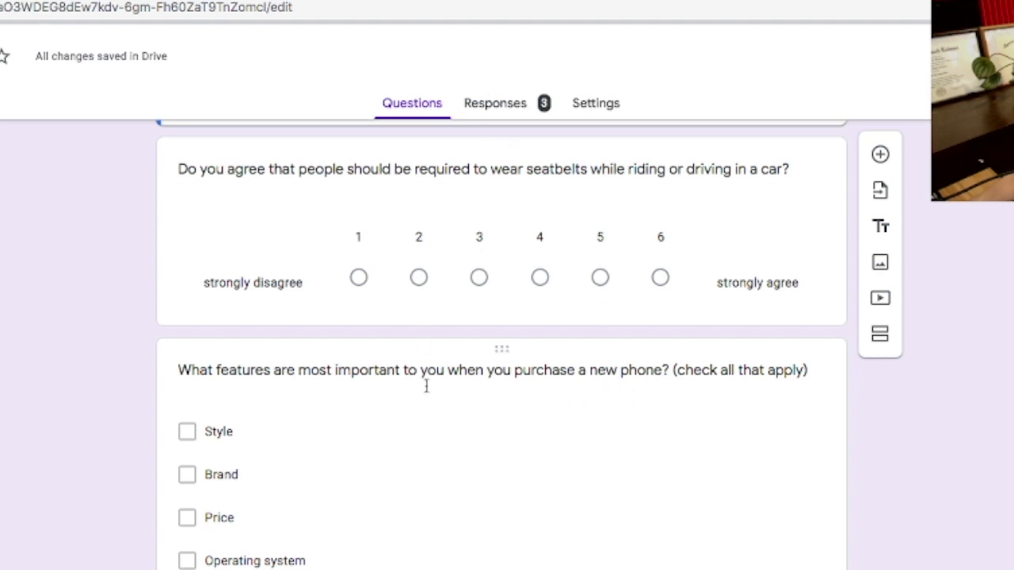
pyautogui.click(495, 105)
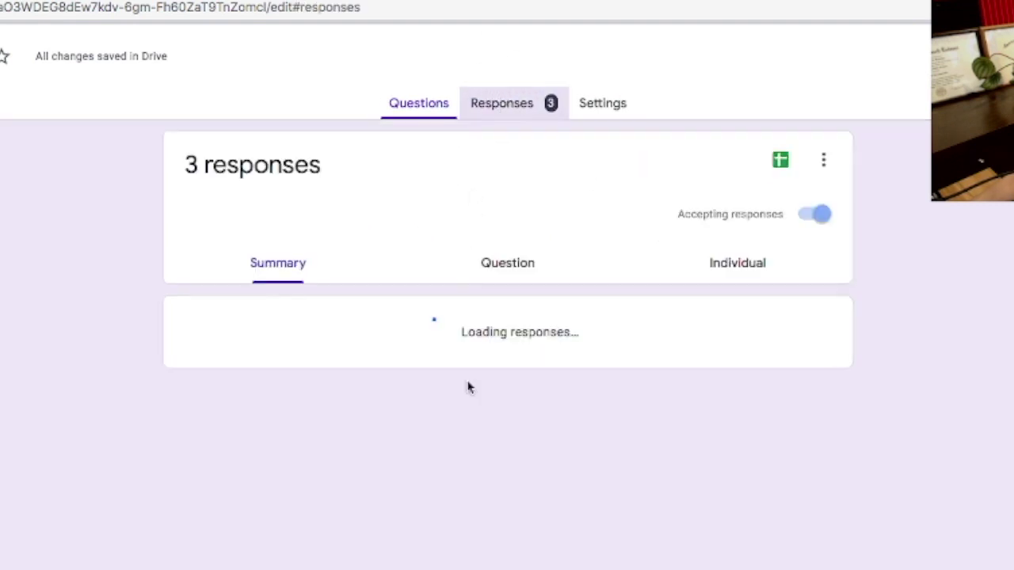
pyautogui.scroll(-10, 1006, 497)
pyautogui.scroll(-6, 1005, 497)
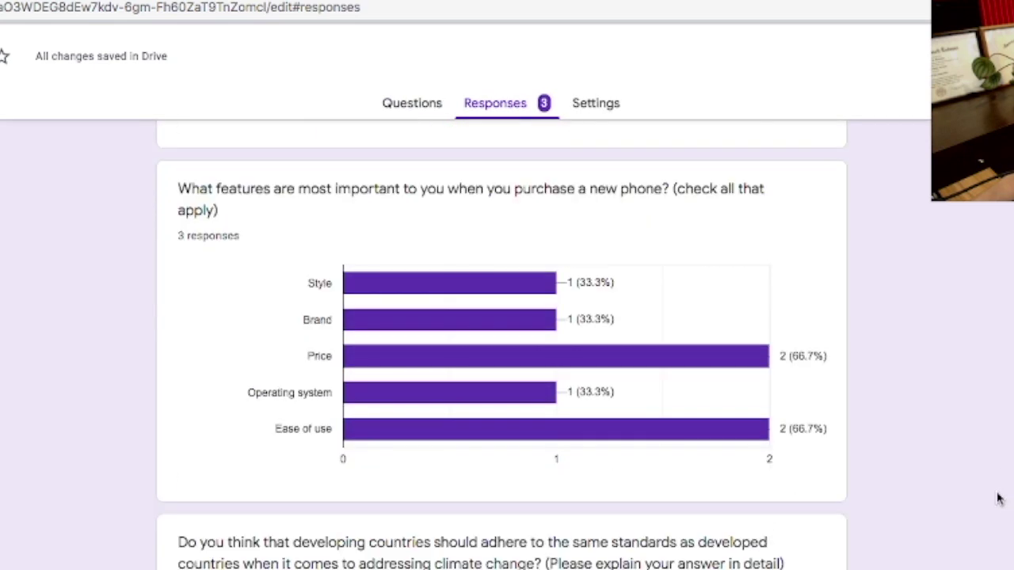
# - Review the phone features chart and read the long-answer responses to the climate change question
pyautogui.scroll(4, 996, 494)
pyautogui.scroll(-2, 996, 494)
pyautogui.scroll(-3, 996, 523)
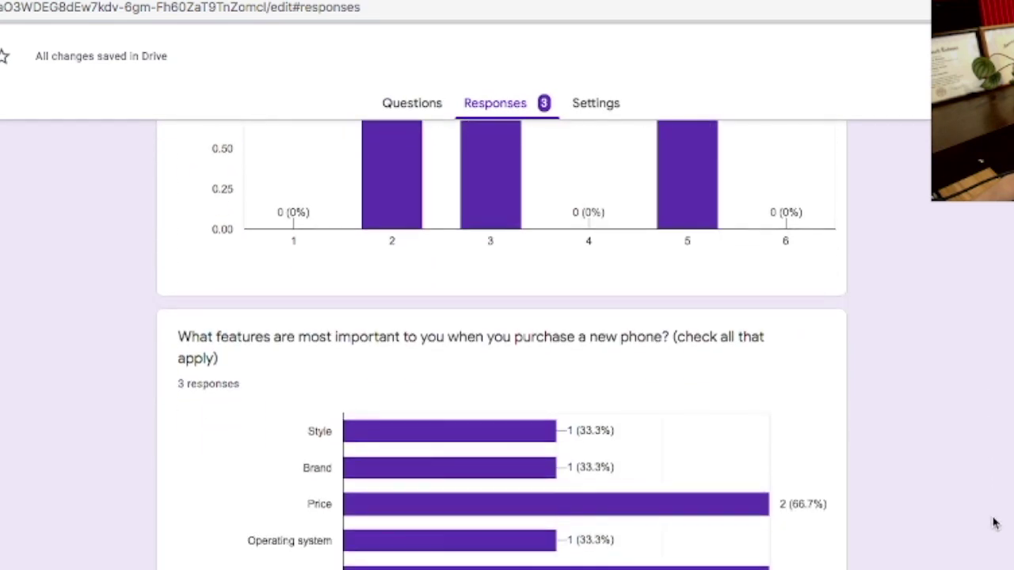
pyautogui.scroll(-1, 995, 523)
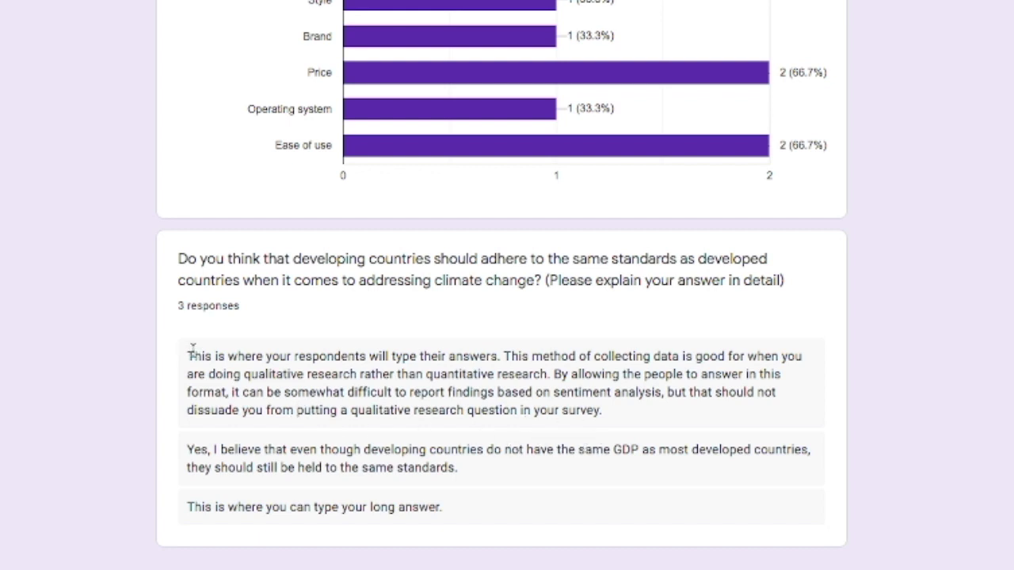
pyautogui.moveTo(193, 351); pyautogui.dragTo(611, 430)
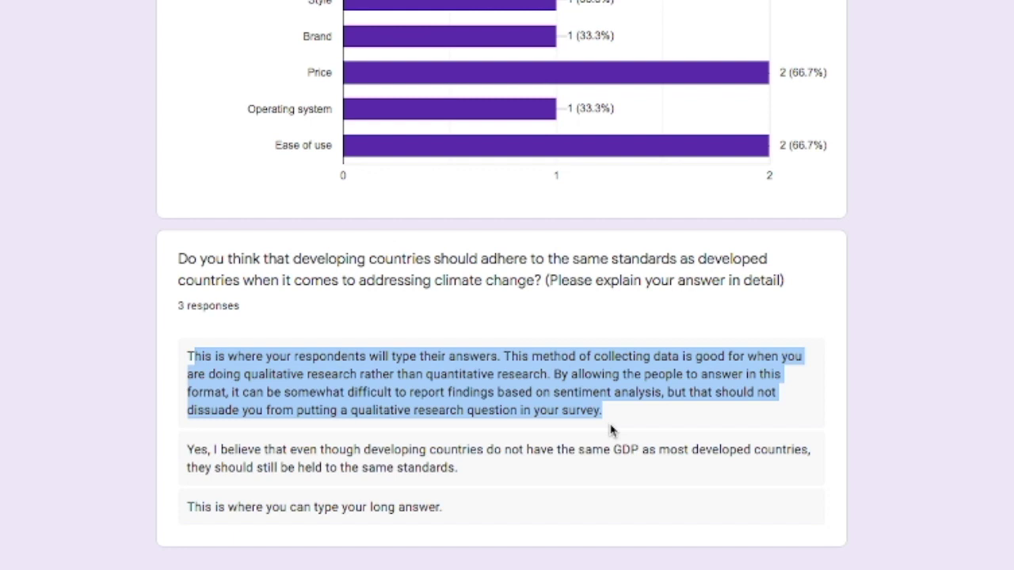
pyautogui.click(655, 416)
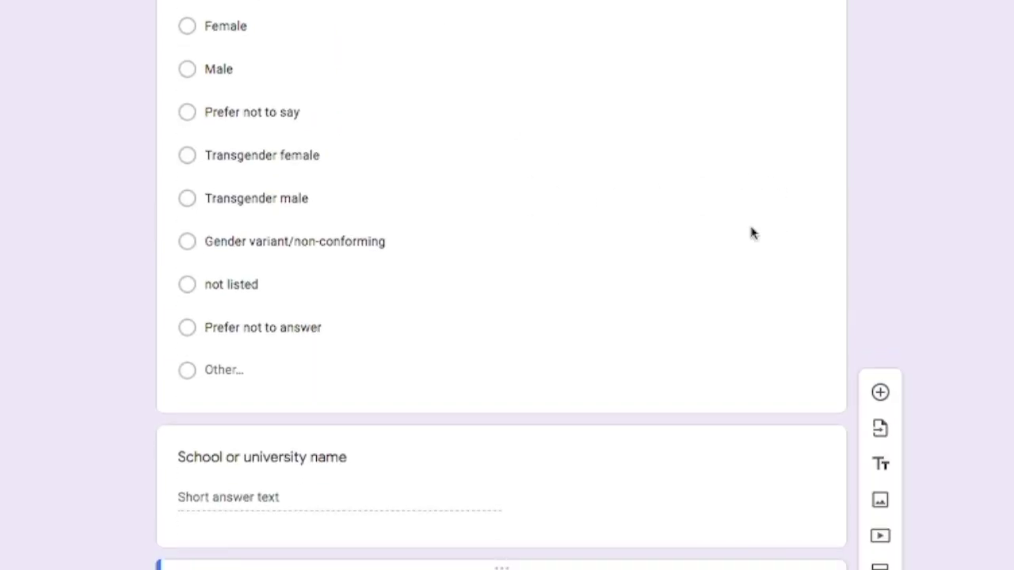
# - Review the Year in school, seatbelt and phone features questions in the form editor
pyautogui.scroll(-8, 617, 183)
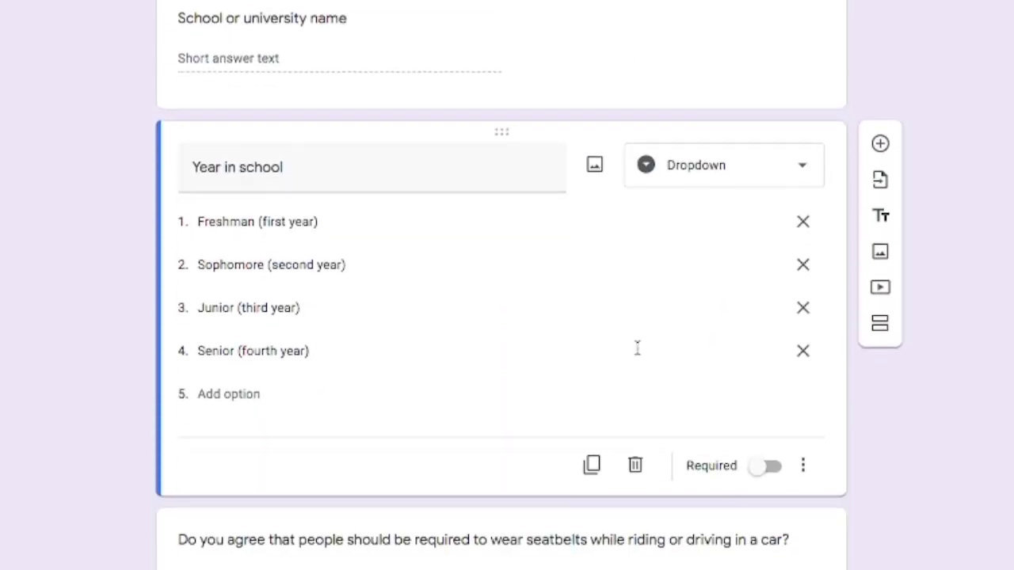
pyautogui.scroll(-2, 628, 353)
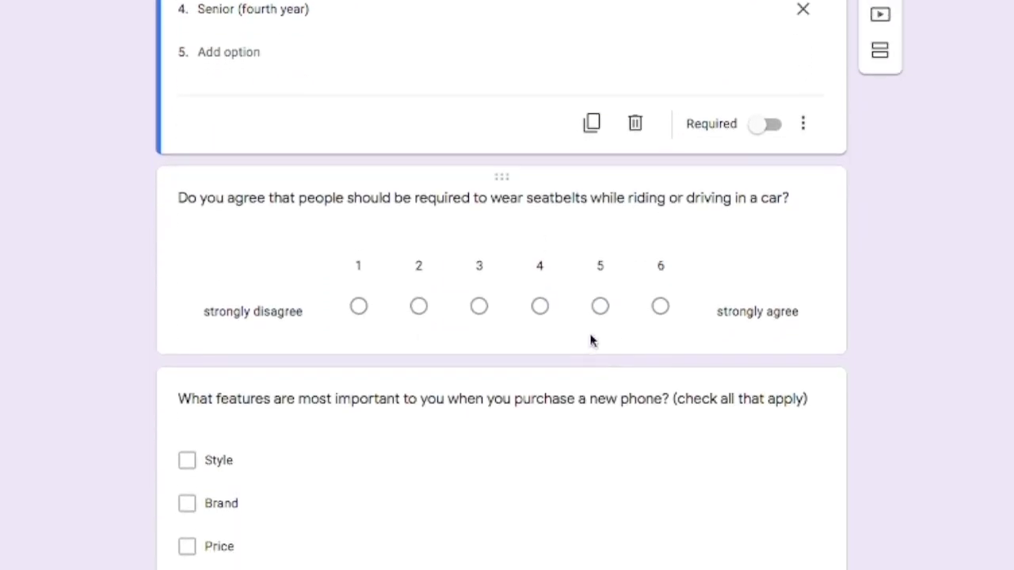
pyautogui.scroll(-3, 661, 278)
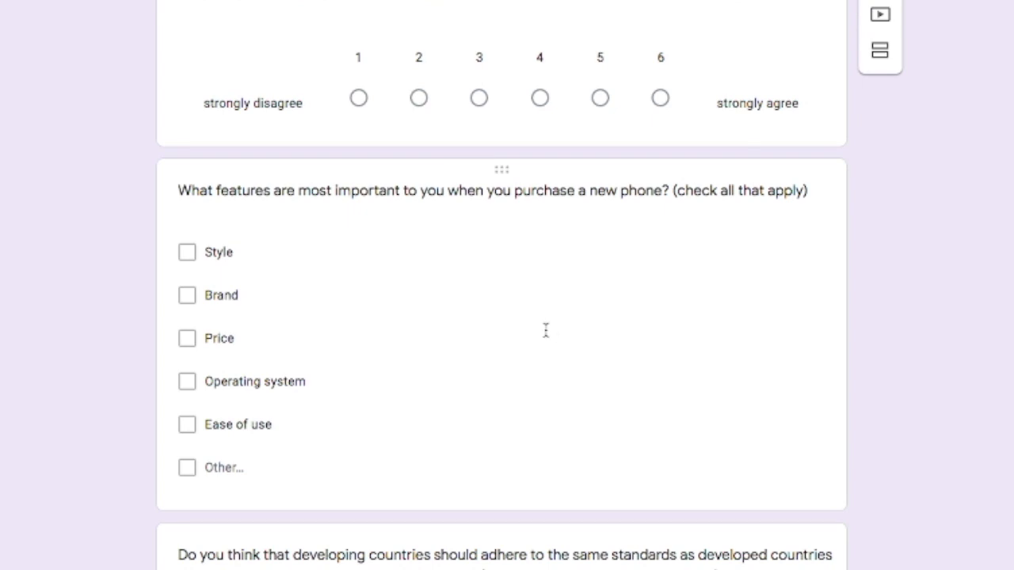
pyautogui.scroll(-2, 547, 326)
pyautogui.scroll(4, 549, 333)
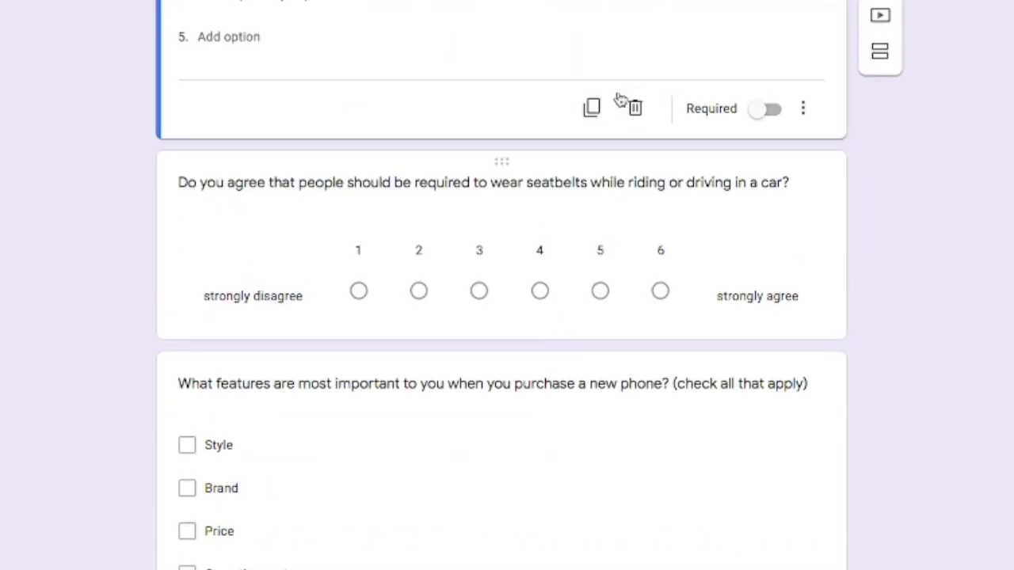
pyautogui.scroll(5, 559, 11)
# - Copy the bar chart of the seatbelt question from the response summary
pyautogui.scroll(-9, 708, 482)
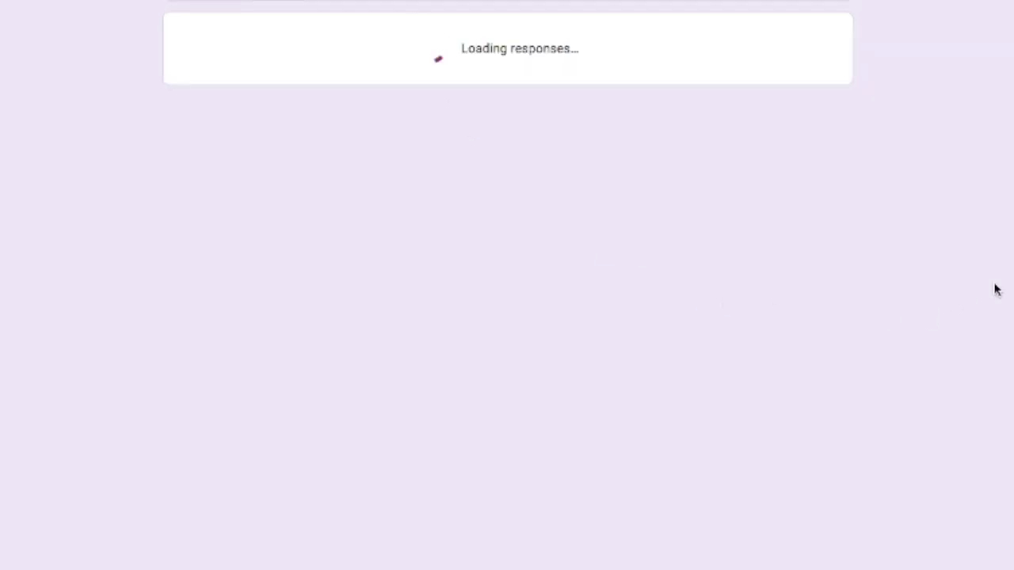
pyautogui.scroll(-8, 990, 292)
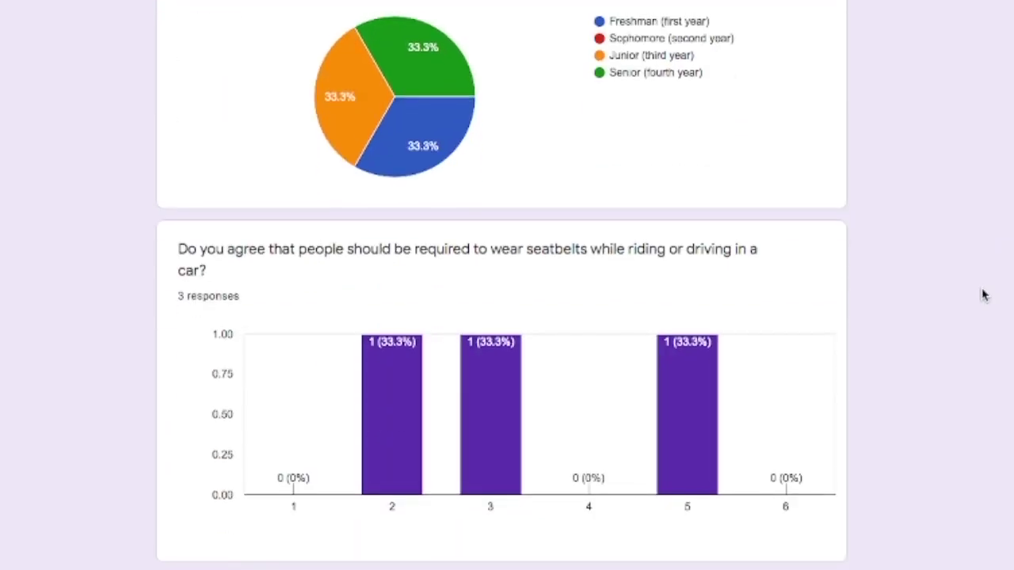
pyautogui.scroll(-6, 970, 291)
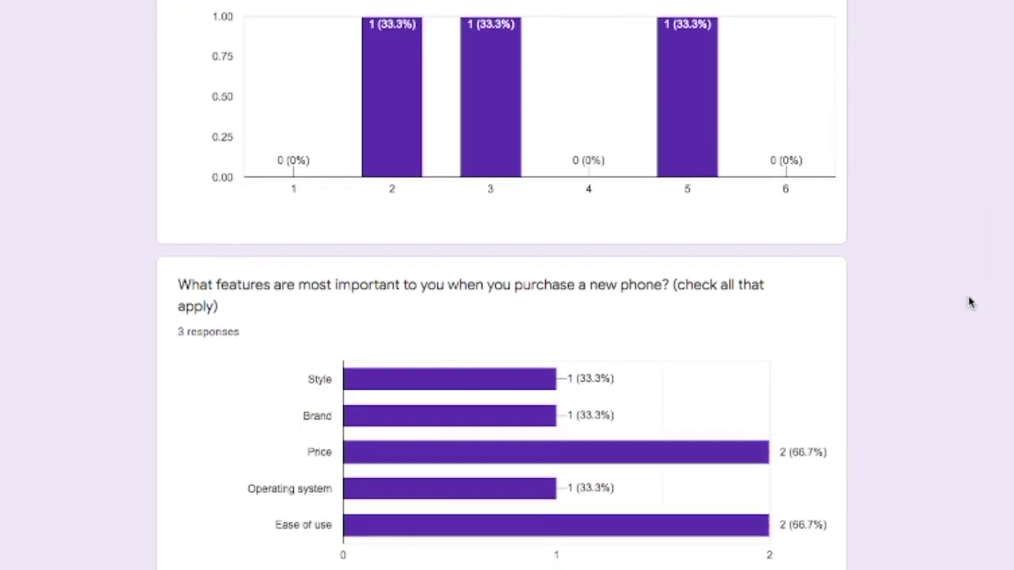
pyautogui.scroll(2, 970, 304)
pyautogui.scroll(1, 970, 305)
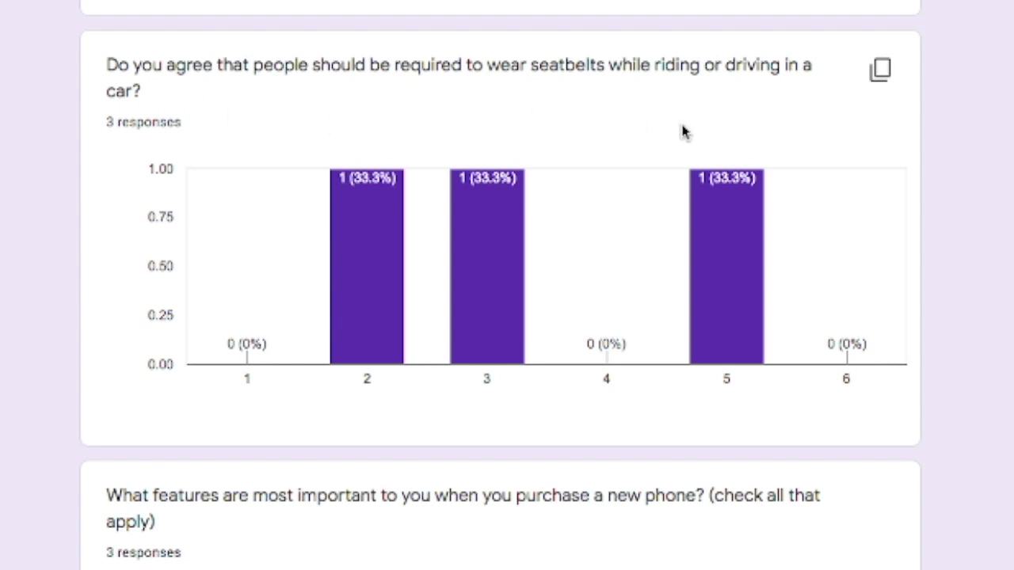
pyautogui.click(883, 80)
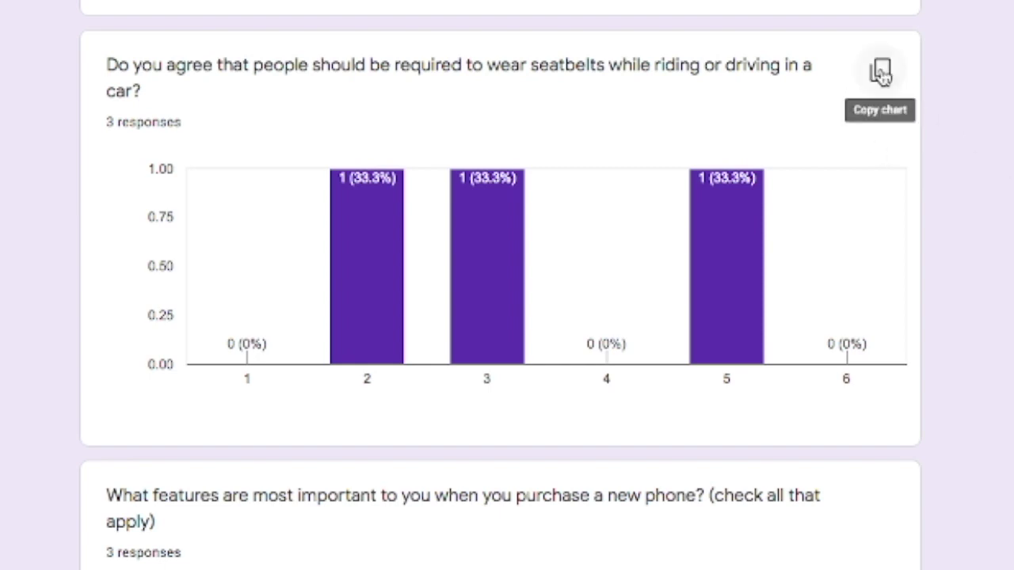
pyautogui.click(880, 73)
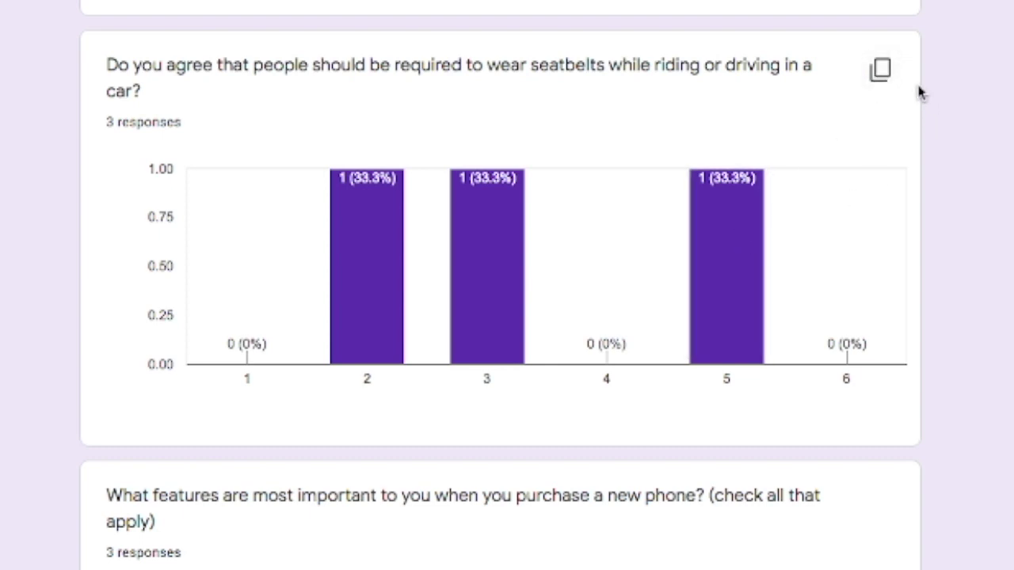
pyautogui.rightClick(1000, 111)
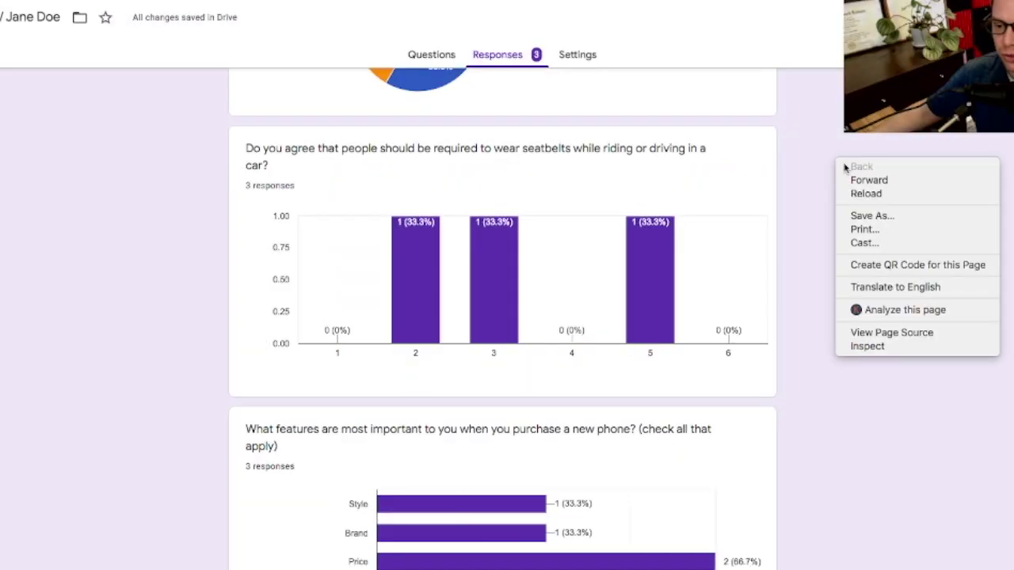
pyautogui.click(992, 36)
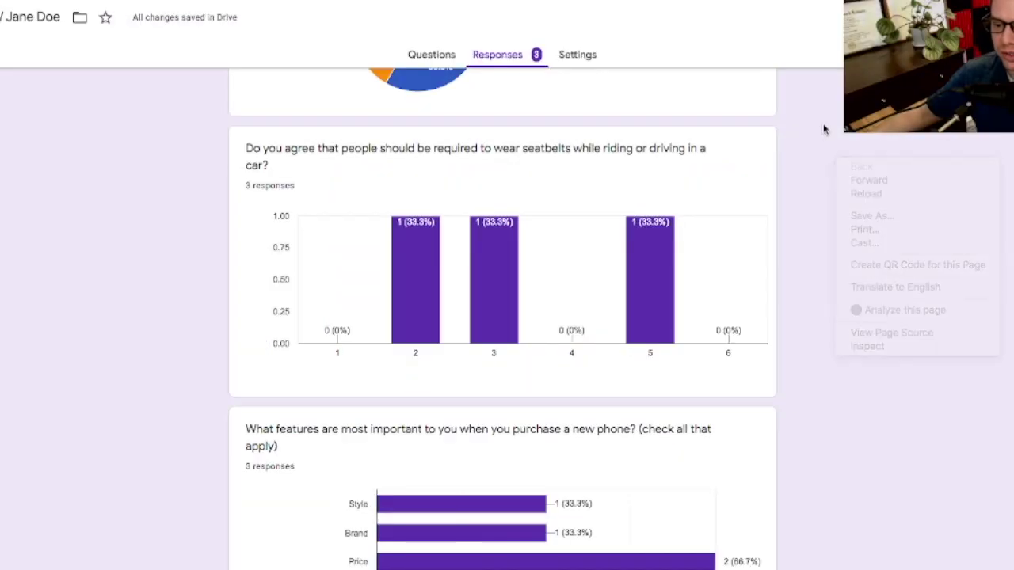
pyautogui.rightClick(824, 129)
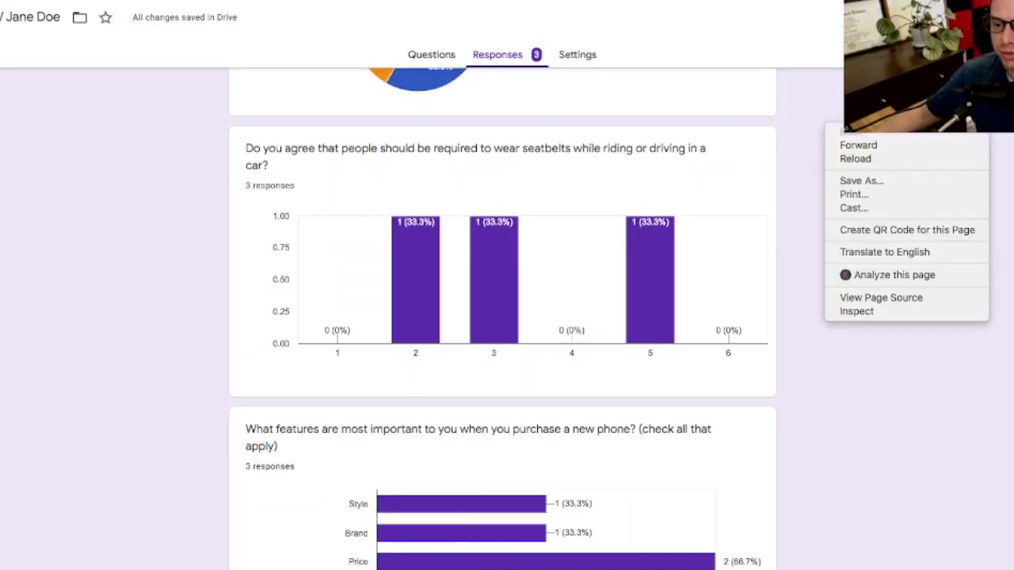
pyautogui.click(989, 329)
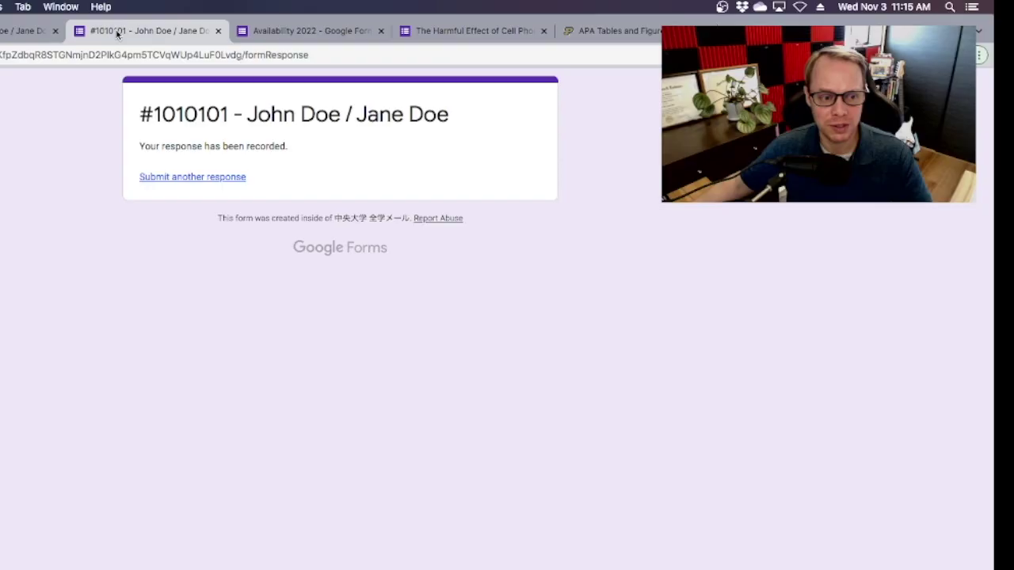
# - Close the response confirmation page and open the APA Tables and Figures guide
pyautogui.press('super+w')
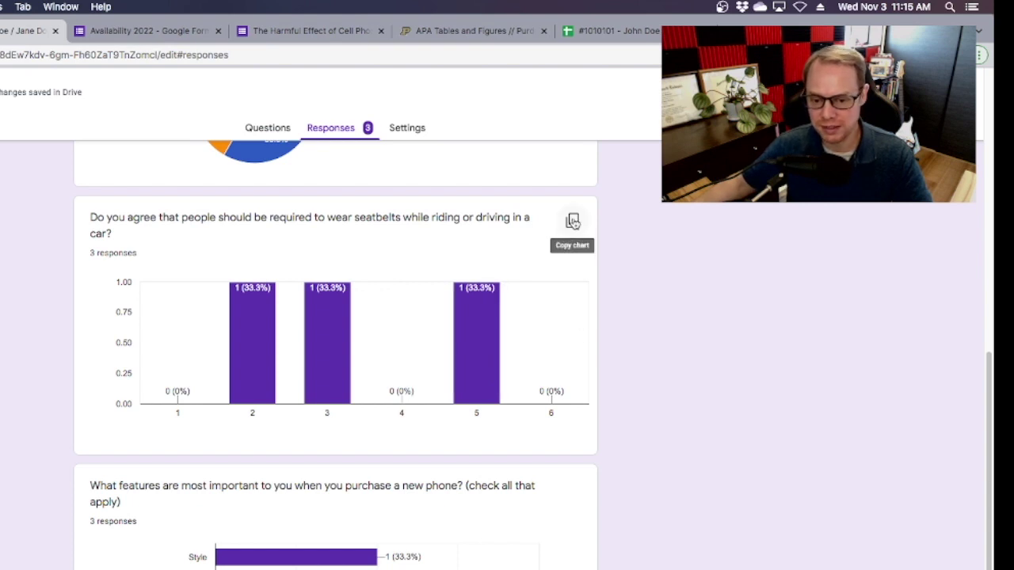
pyautogui.moveTo(268, 360)
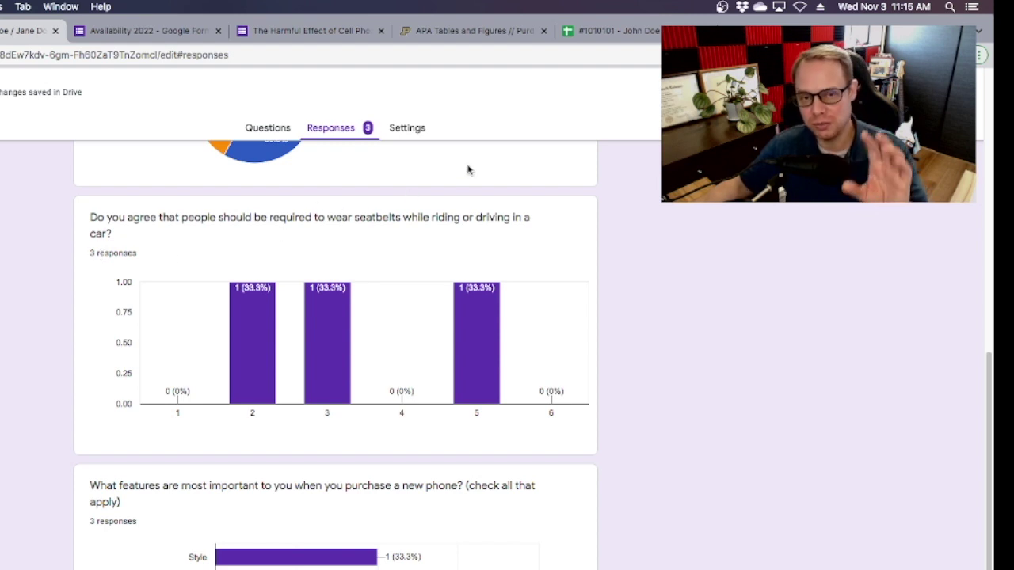
pyautogui.click(475, 30)
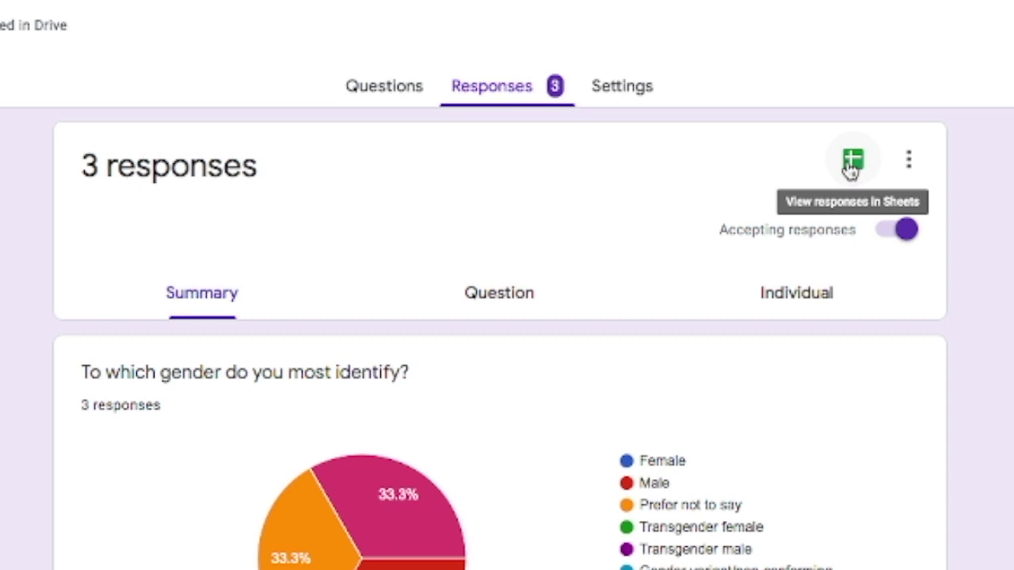
# - View the form's responses in Sheets and inspect the climate change question and its first answer in cells G1 and G2
pyautogui.click(856, 161)
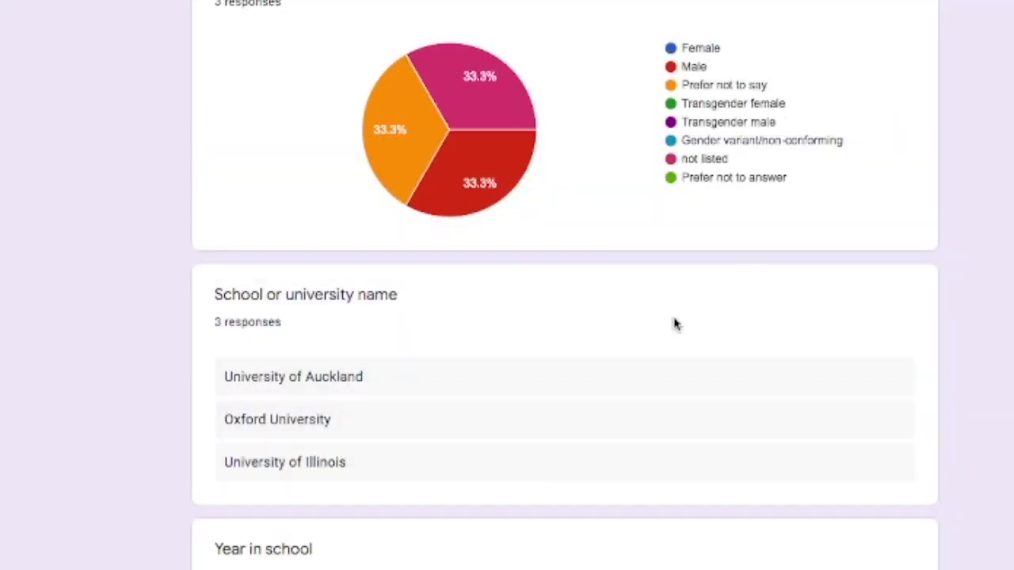
pyautogui.scroll(-15, 673, 323)
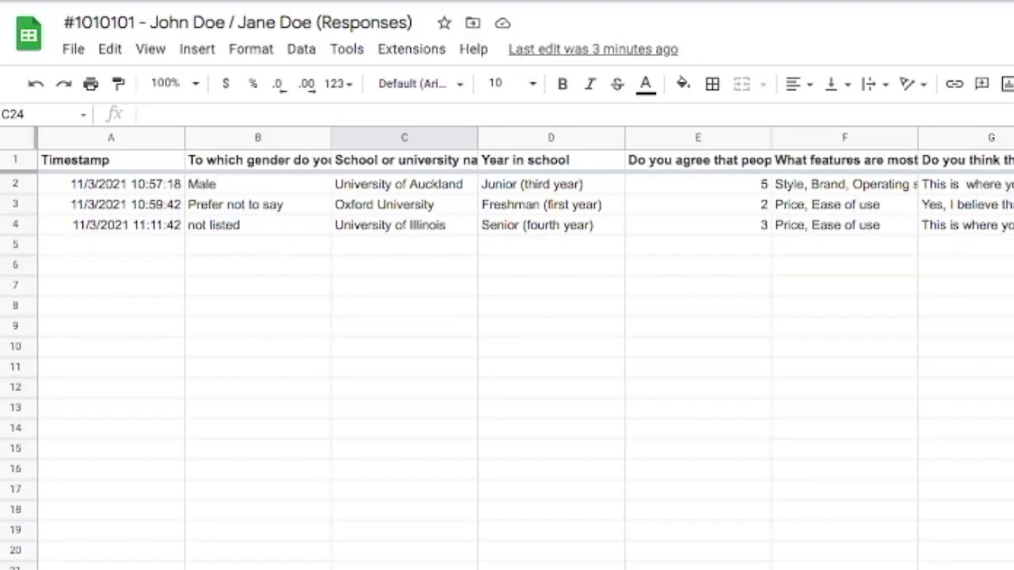
pyautogui.hscroll(3, 522, 349)
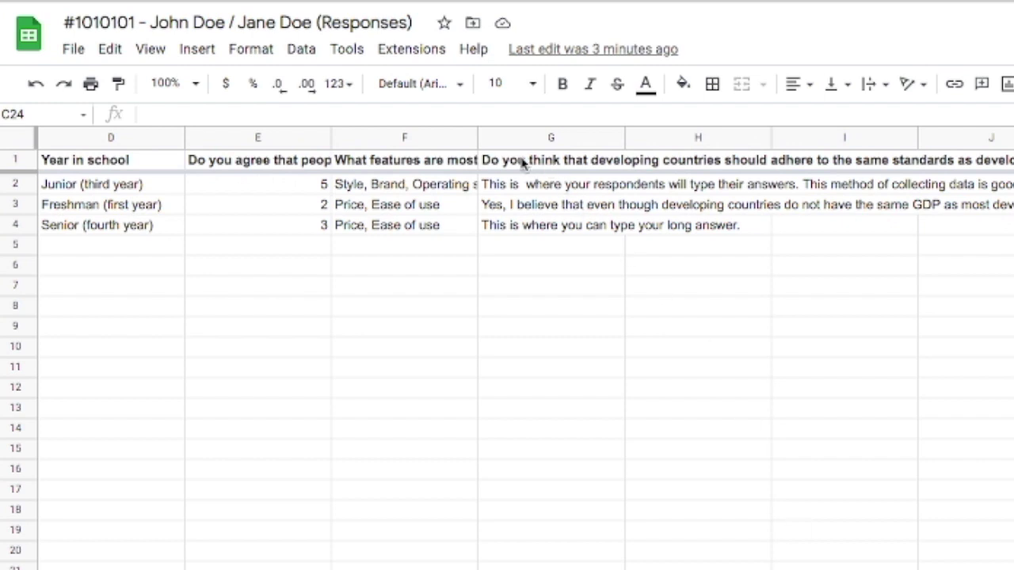
pyautogui.click(523, 162)
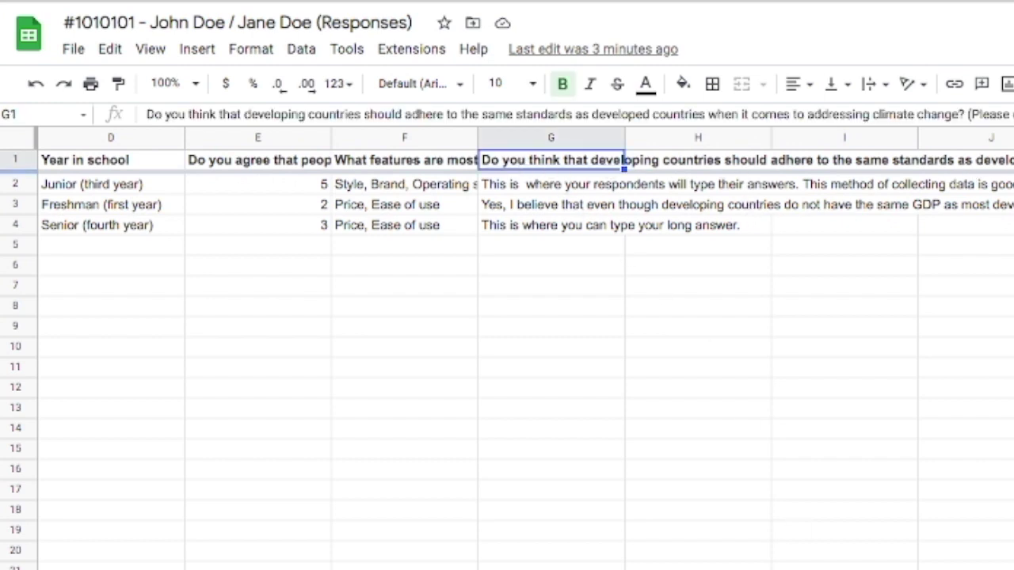
pyautogui.click(523, 190)
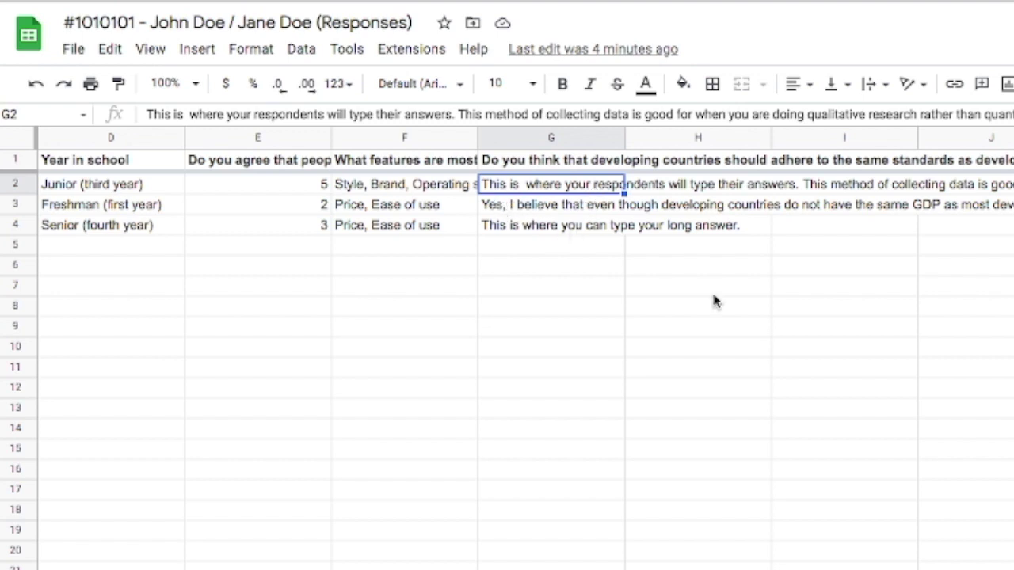
pyautogui.hscroll(-5, 528, 349)
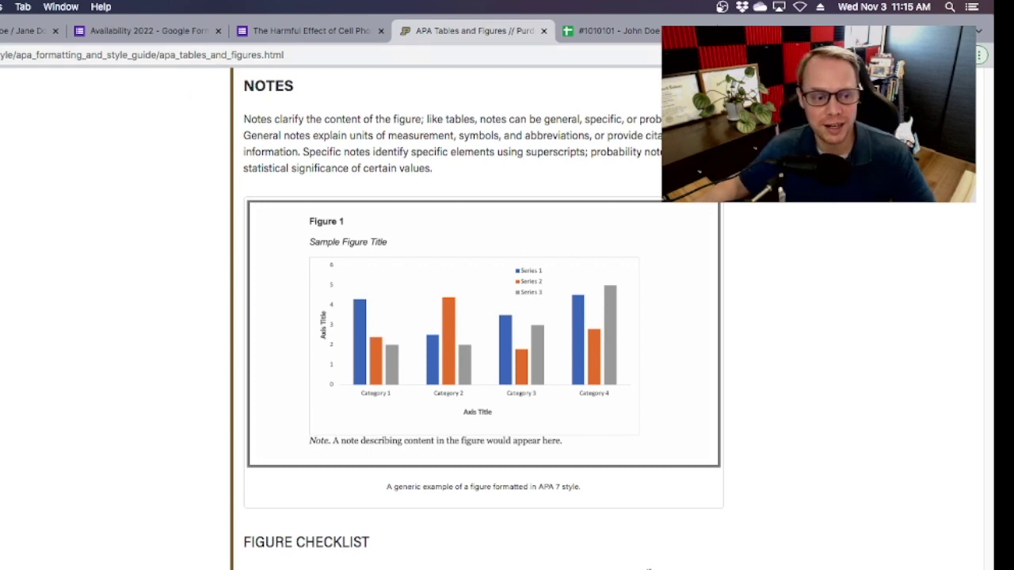
# - Copy the form's shortened sharing link from the response page and return to the question editor
pyautogui.click(28, 30)
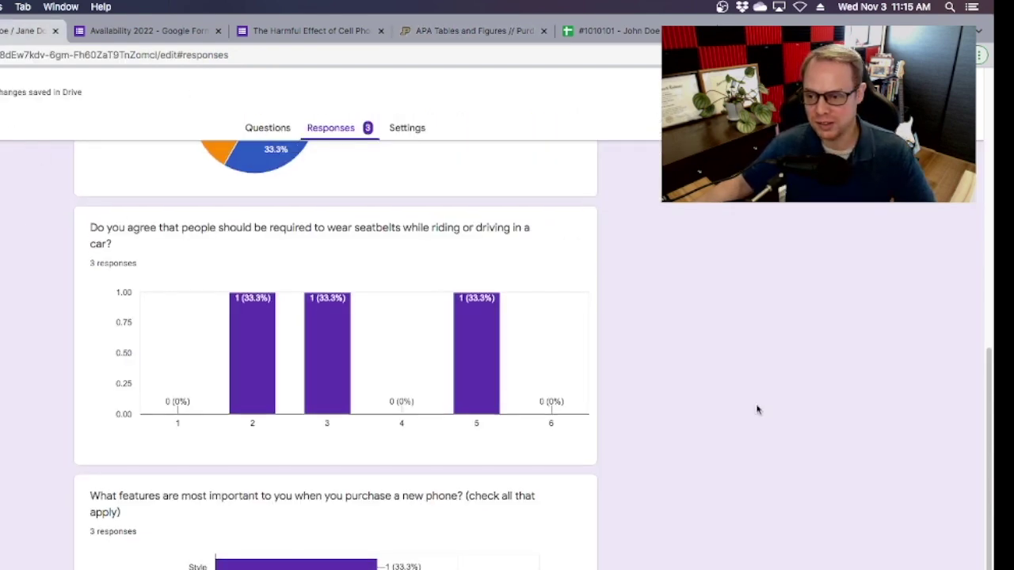
pyautogui.scroll(10, 756, 409)
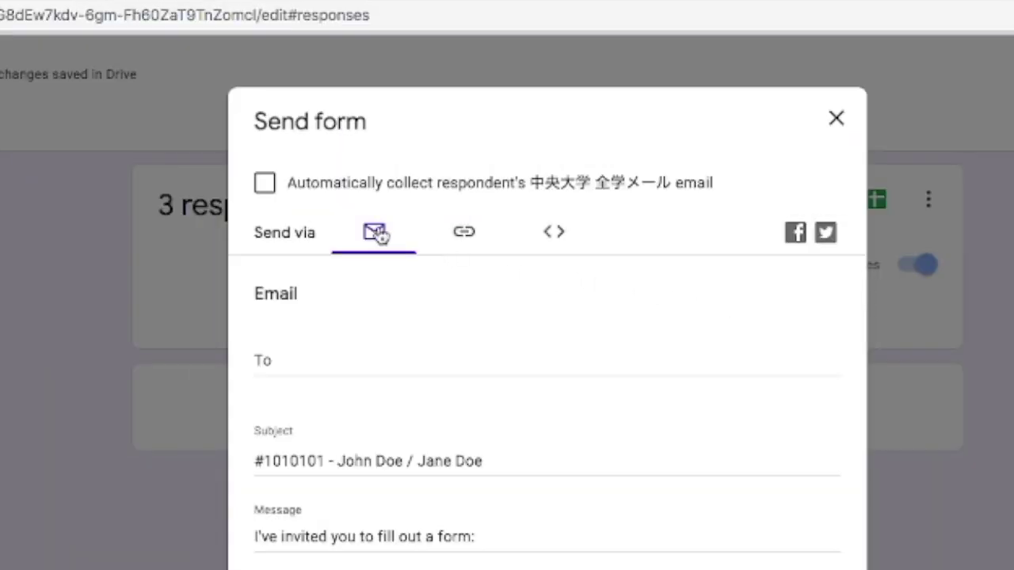
pyautogui.click(461, 234)
pyautogui.click(265, 369)
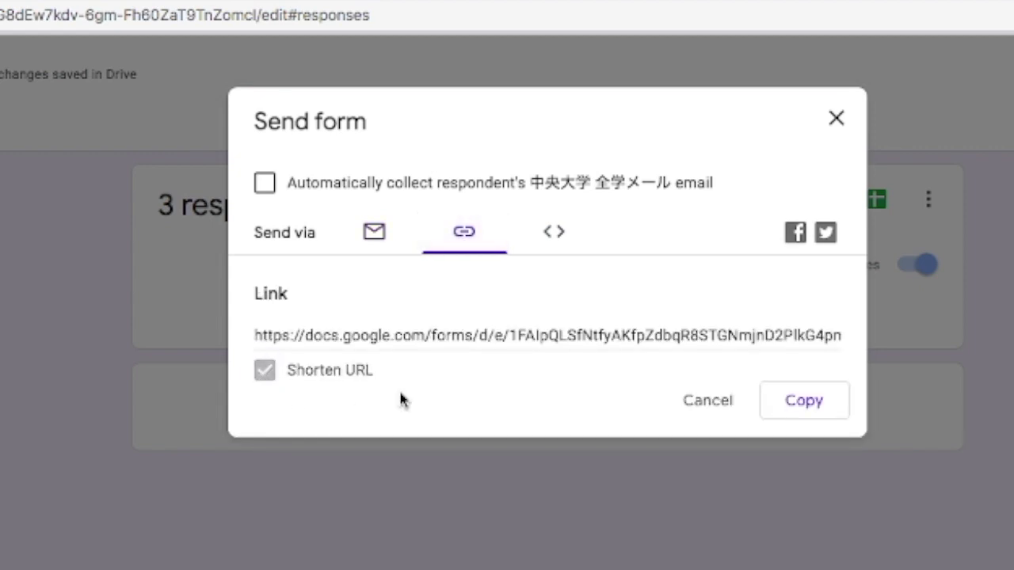
pyautogui.click(804, 402)
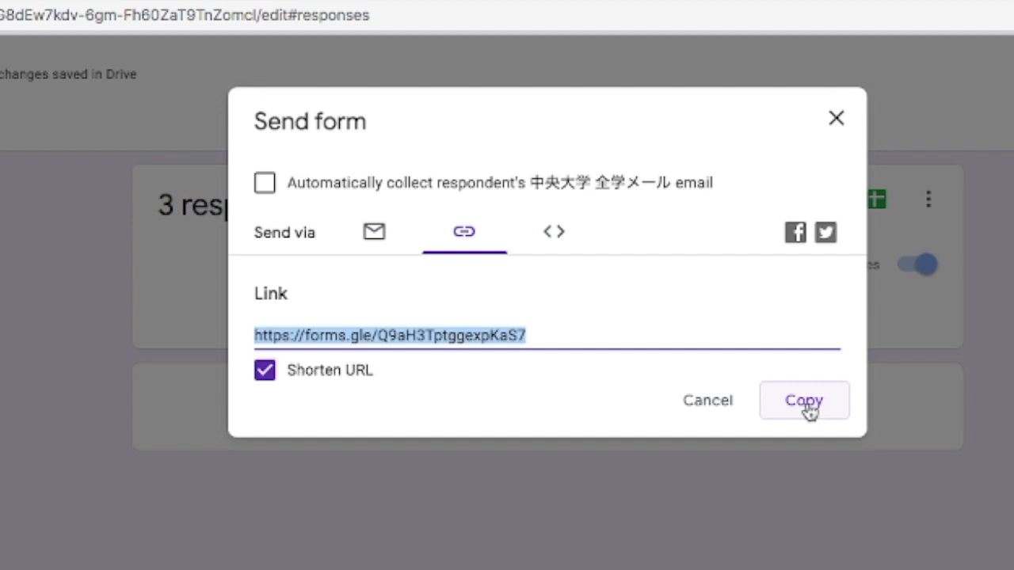
pyautogui.click(837, 123)
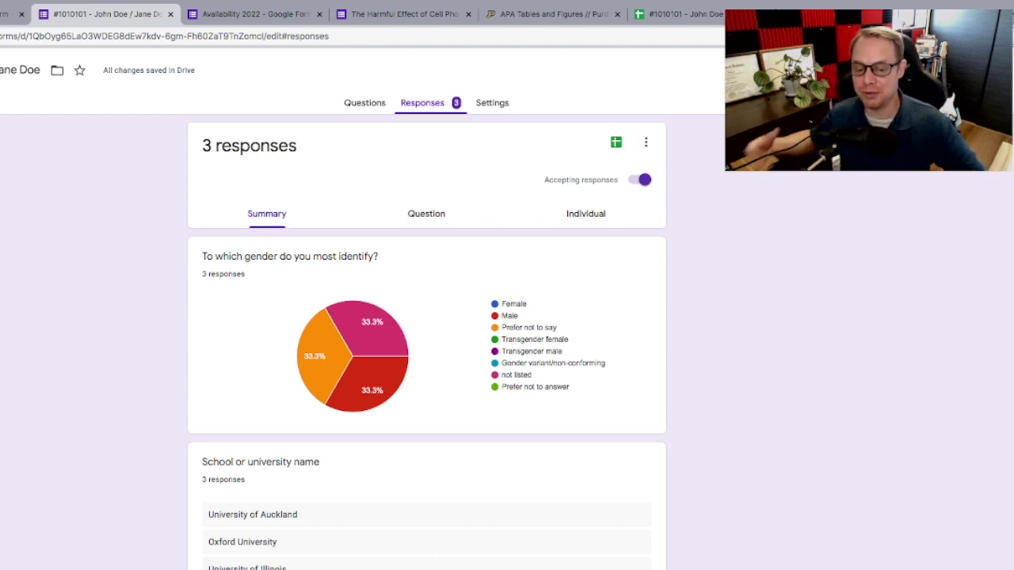
pyautogui.click(367, 103)
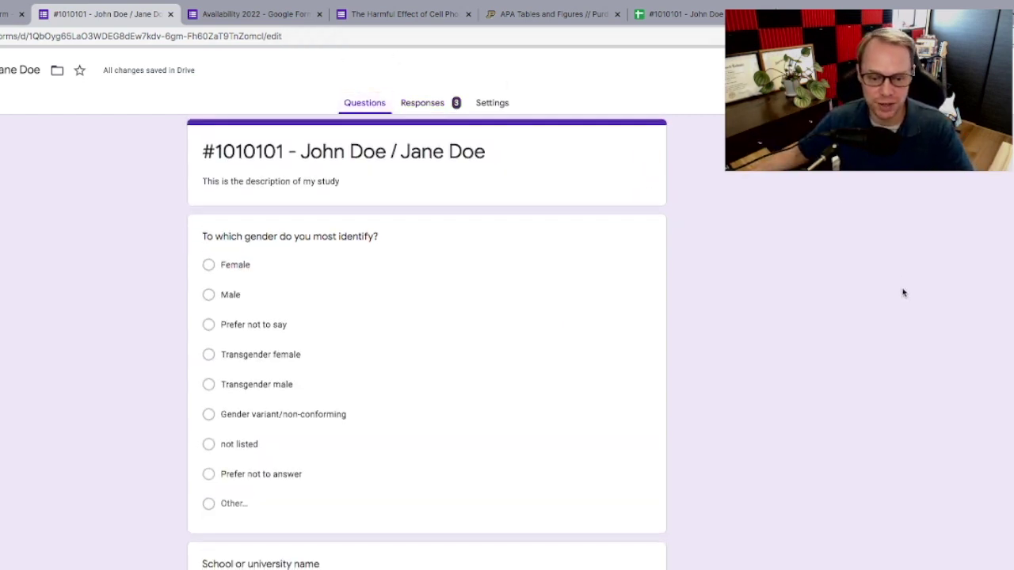